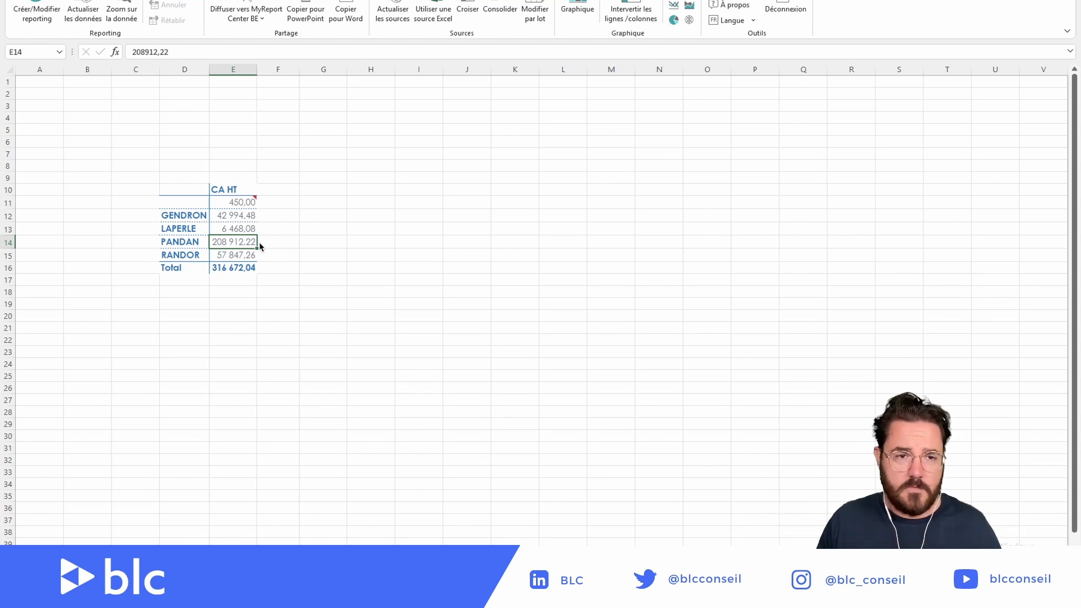
Edit the sales report to add CA TTC from Ventes as a second indicator, and generate the report
click(240, 218)
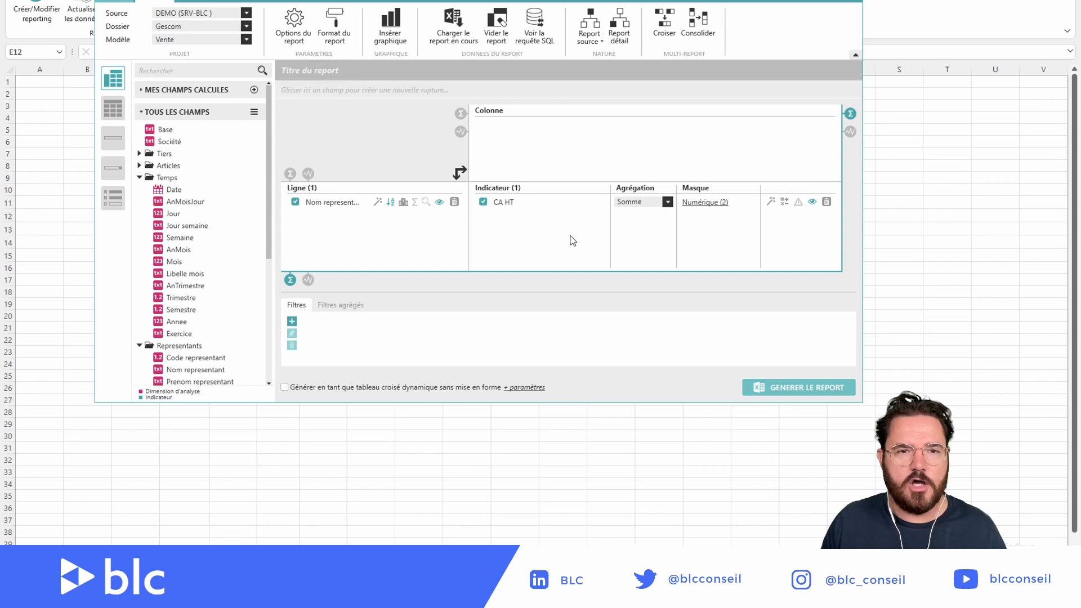
scroll(186, 225, down, 5)
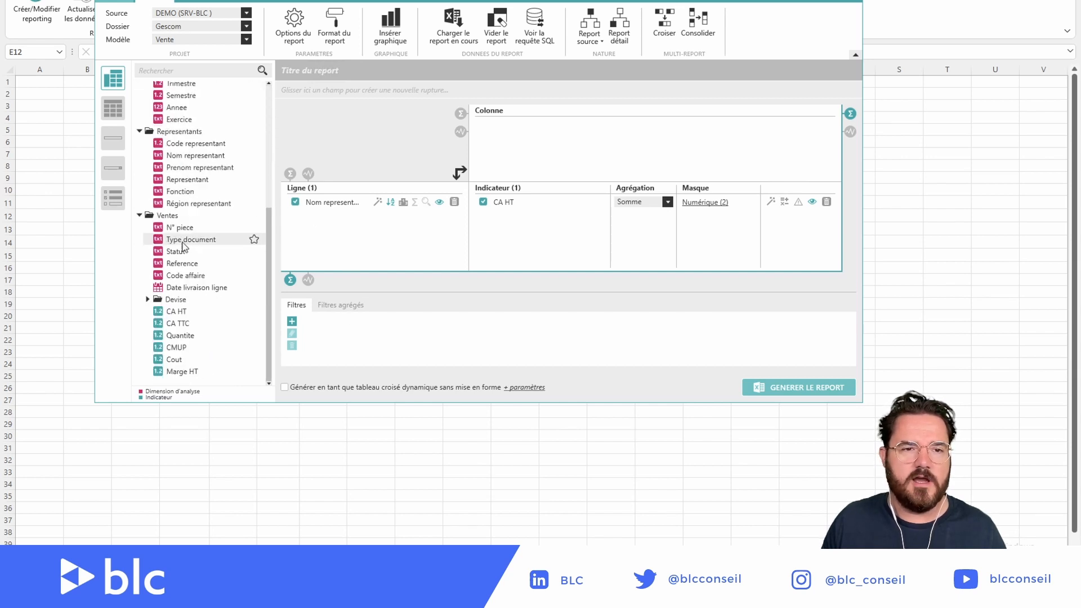
drag(177, 323, 525, 248)
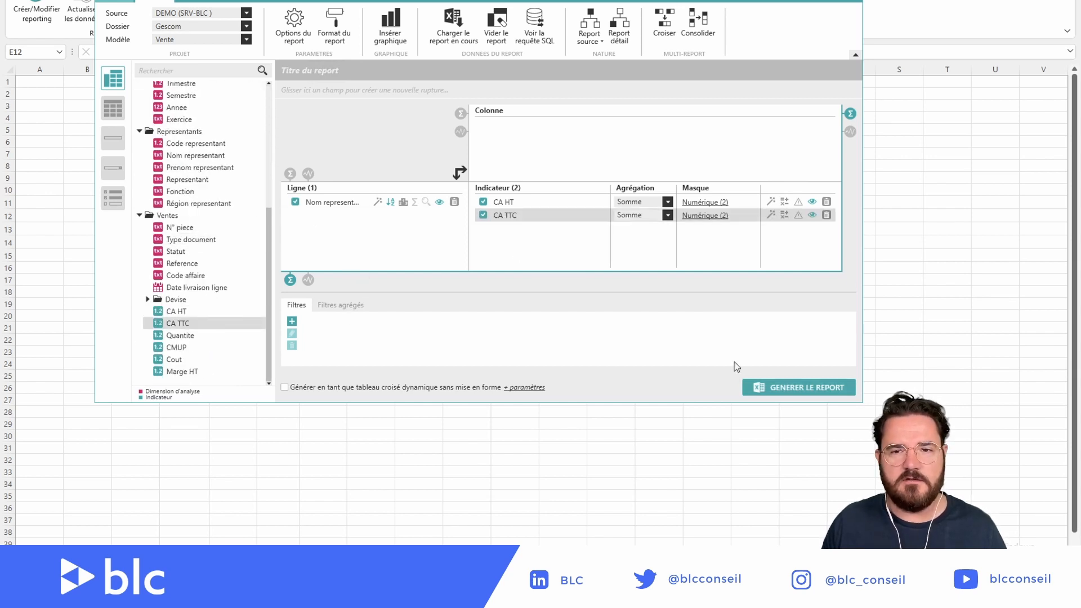
click(767, 388)
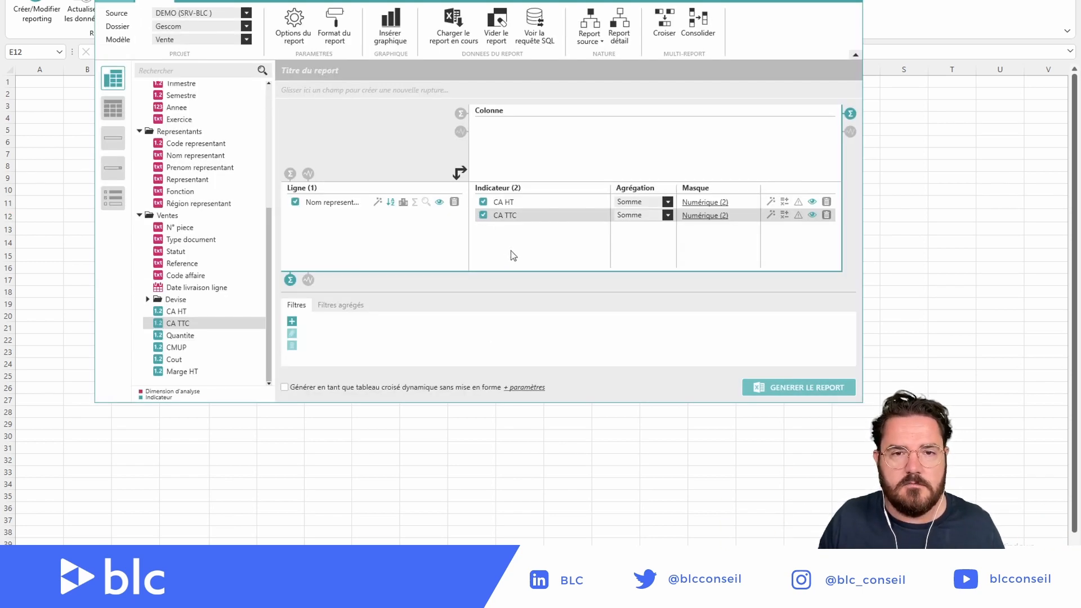
Create a new indicator named Montant TVA with the formula CA TTC minus CA HT, and generate the report
right_click(509, 252)
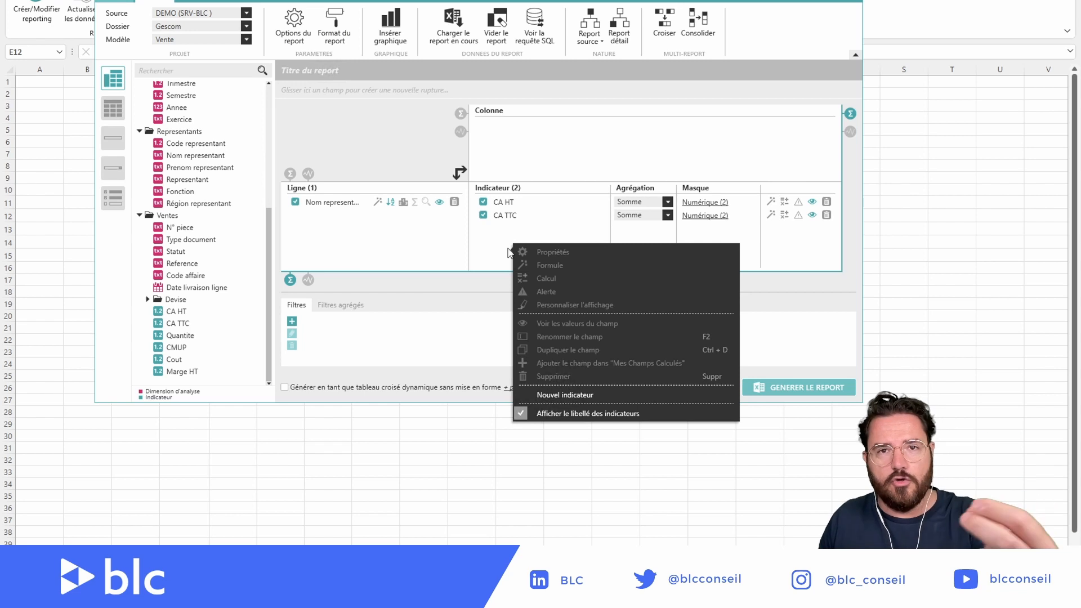
click(572, 398)
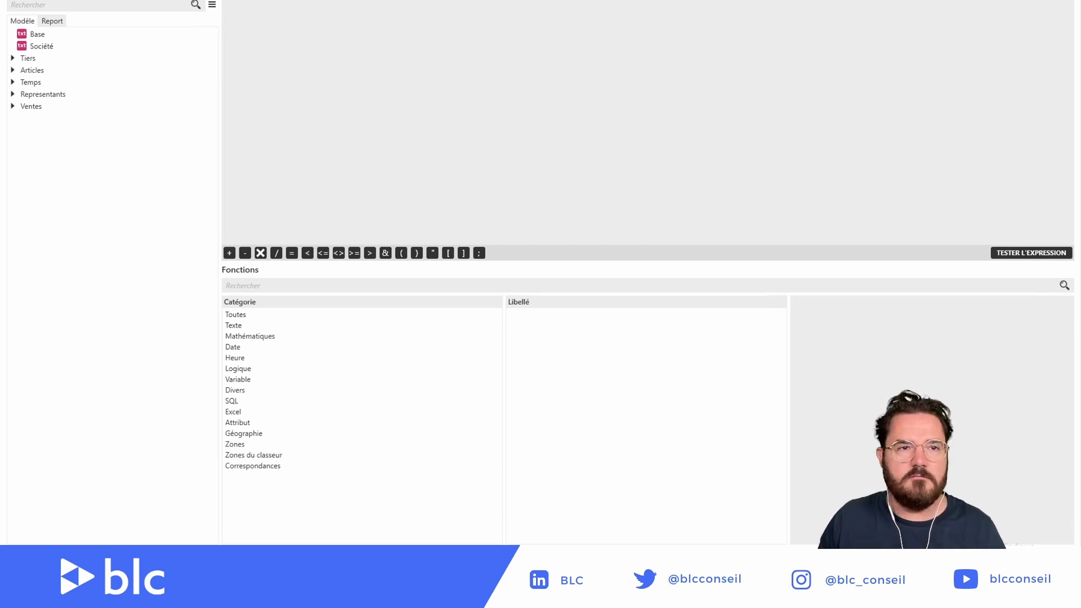
click(57, 23)
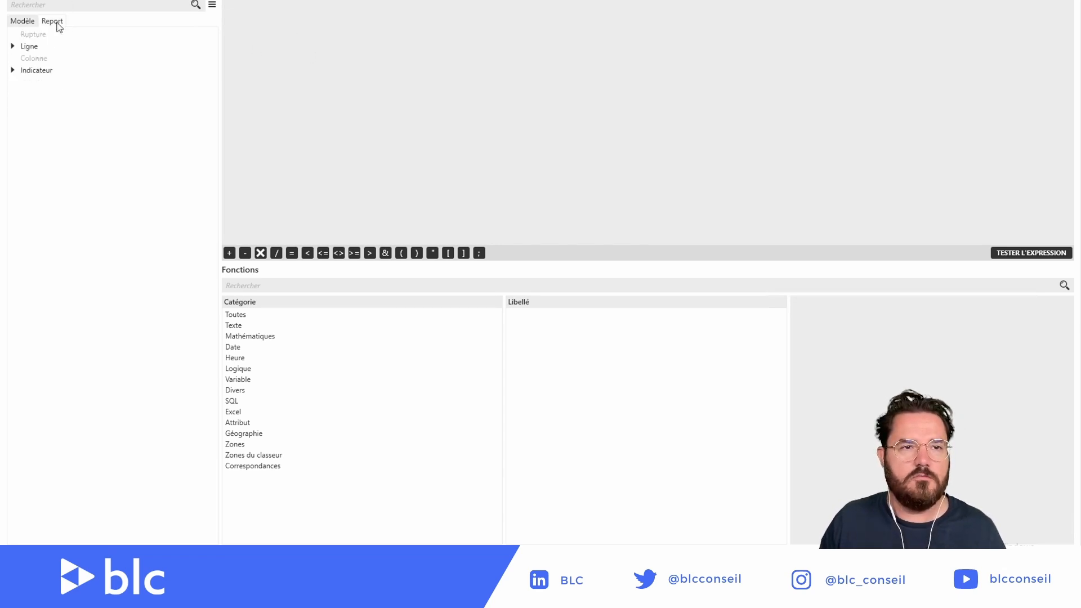
click(13, 70)
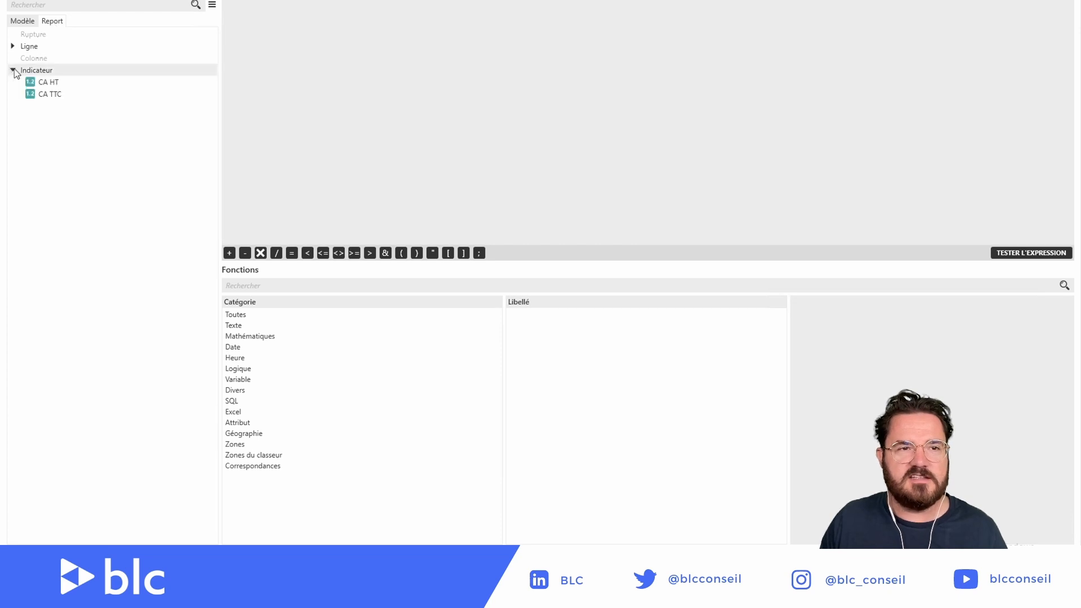
double_click(49, 97)
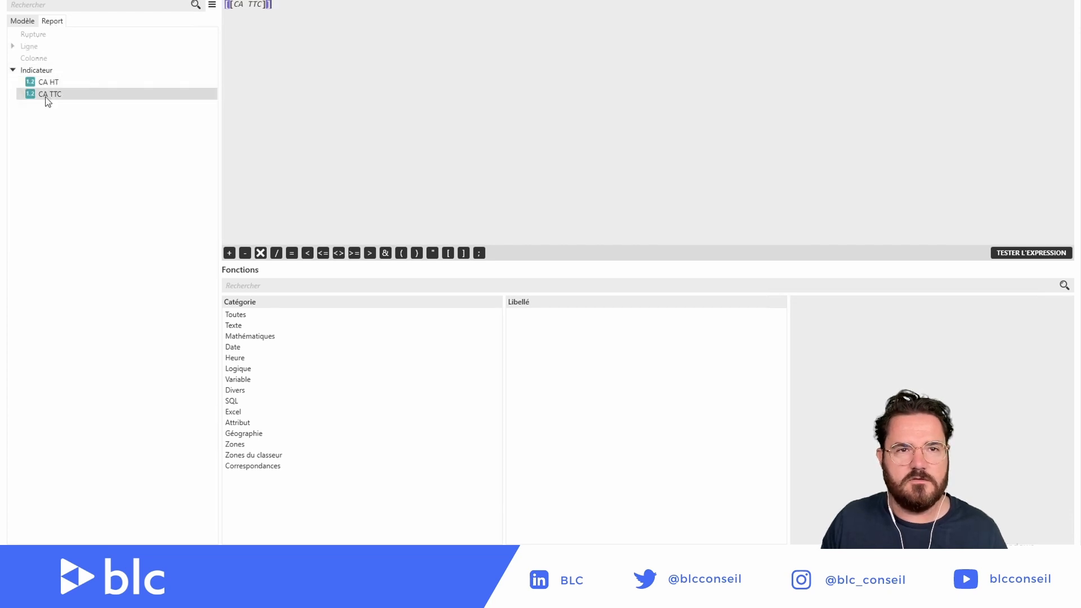
text(-)
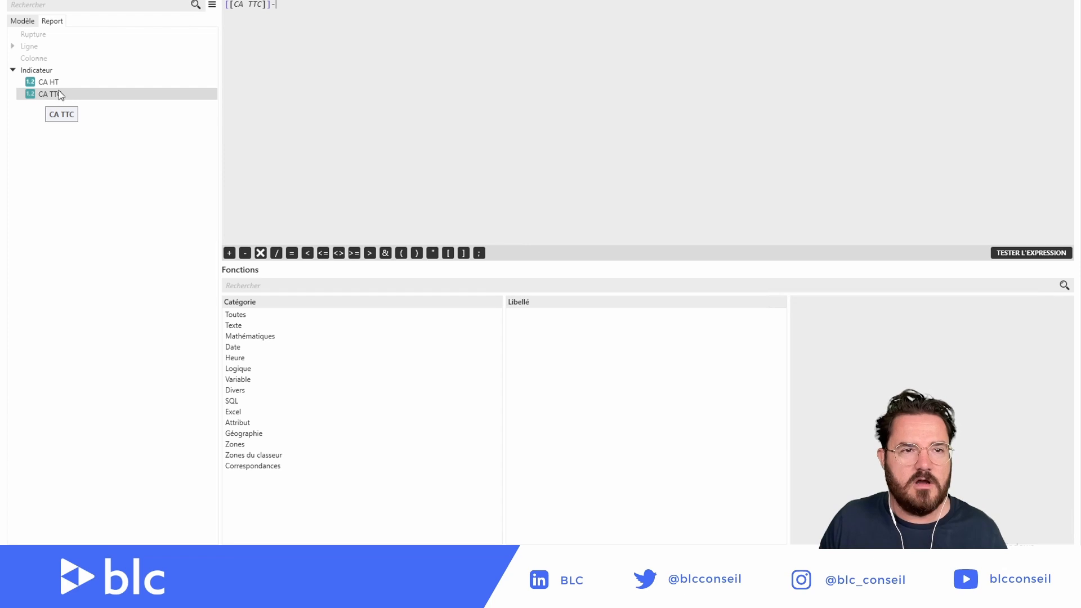
double_click(59, 85)
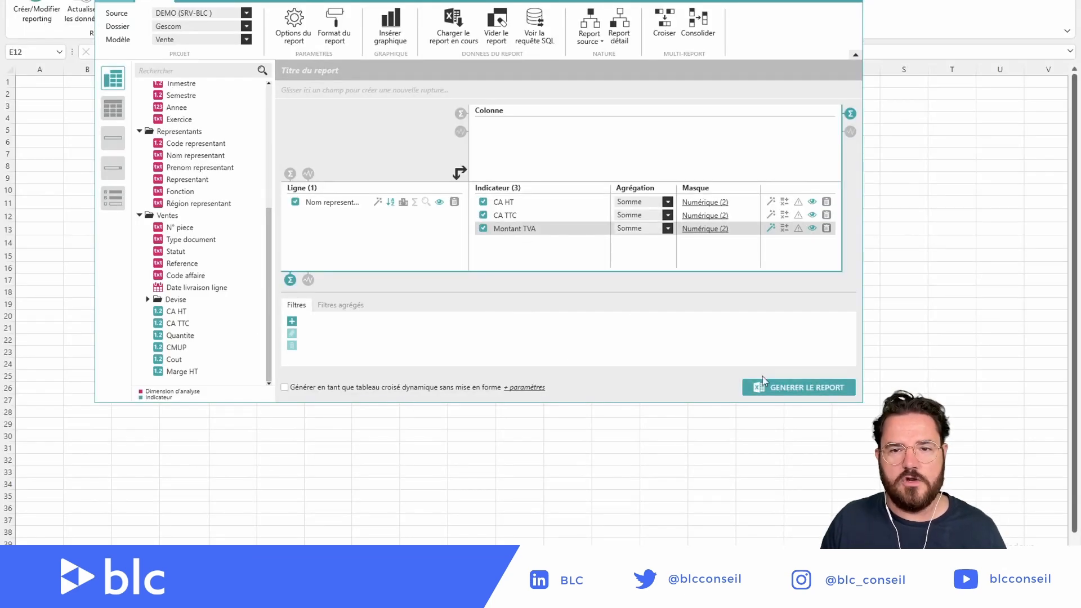
click(788, 389)
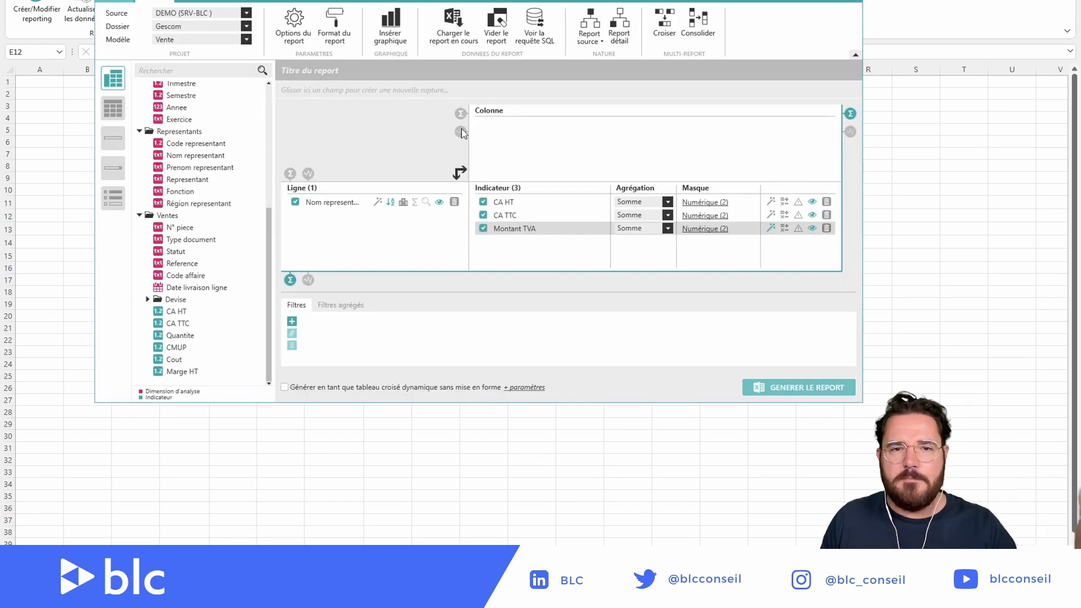
Reopen the report definition and open the formula of the Montant TVA indicator
right_click(512, 226)
click(457, 252)
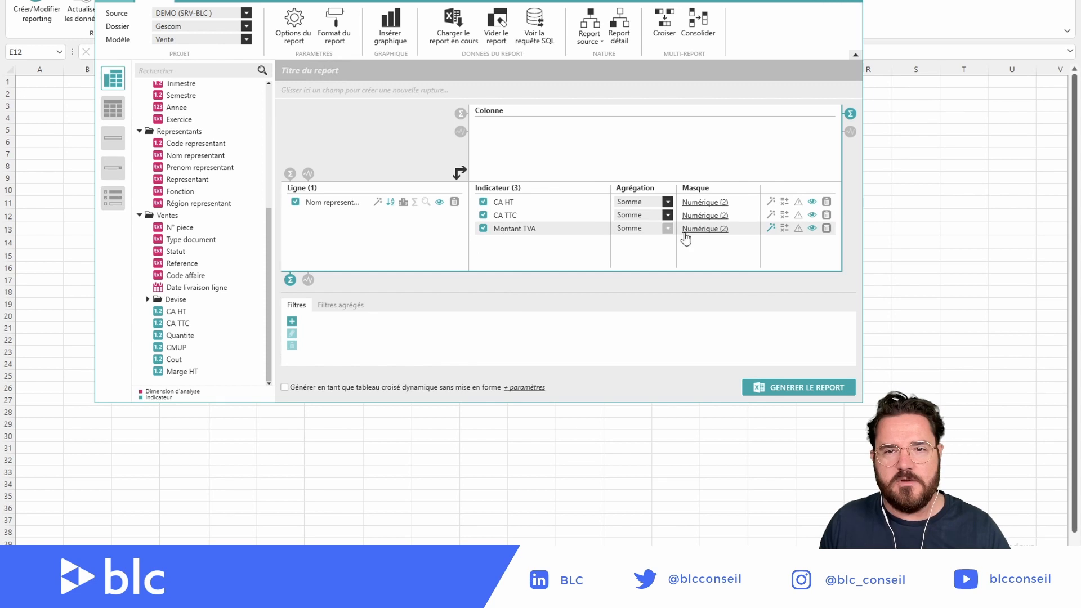
click(771, 230)
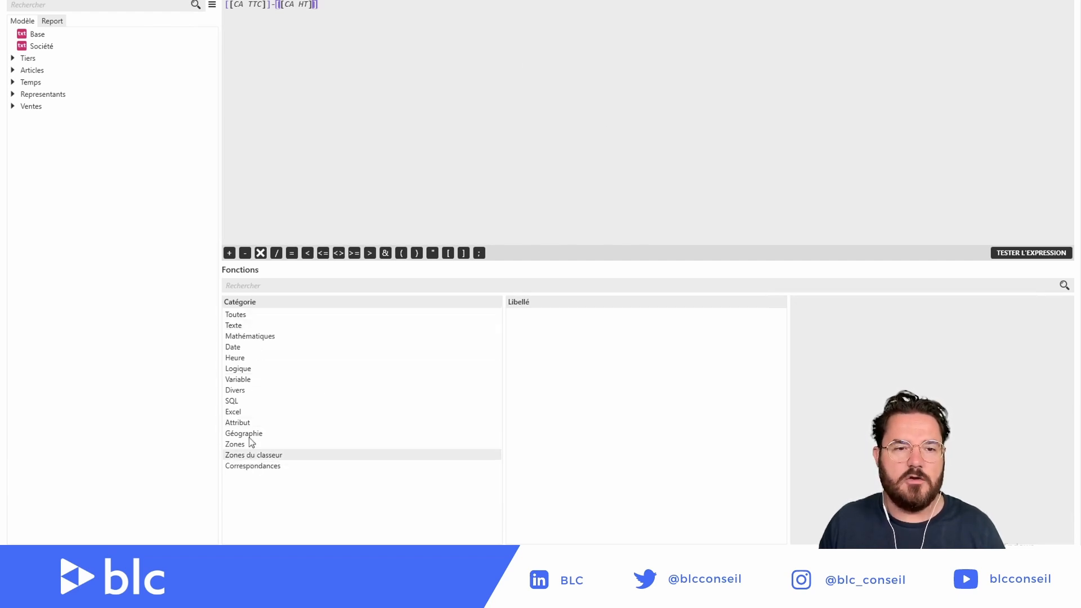
Examine the functions available in the Texte, Mathématiques, Date, Logique, Variable, Divers, SQL, Excel, Attribut, Géographie and Zones categories
click(258, 326)
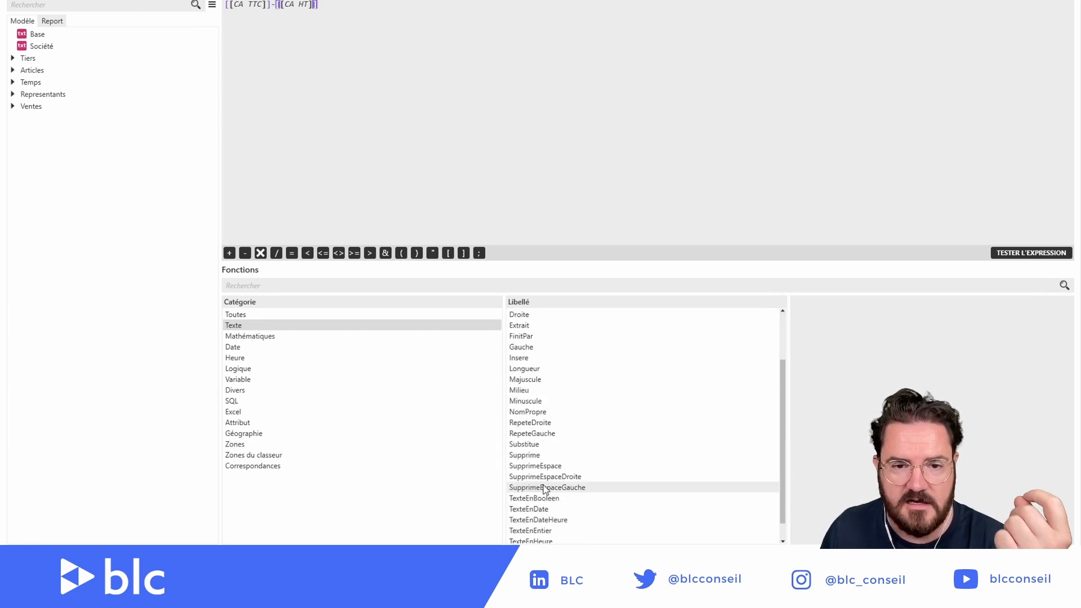
scroll(542, 478, down, 3)
click(248, 337)
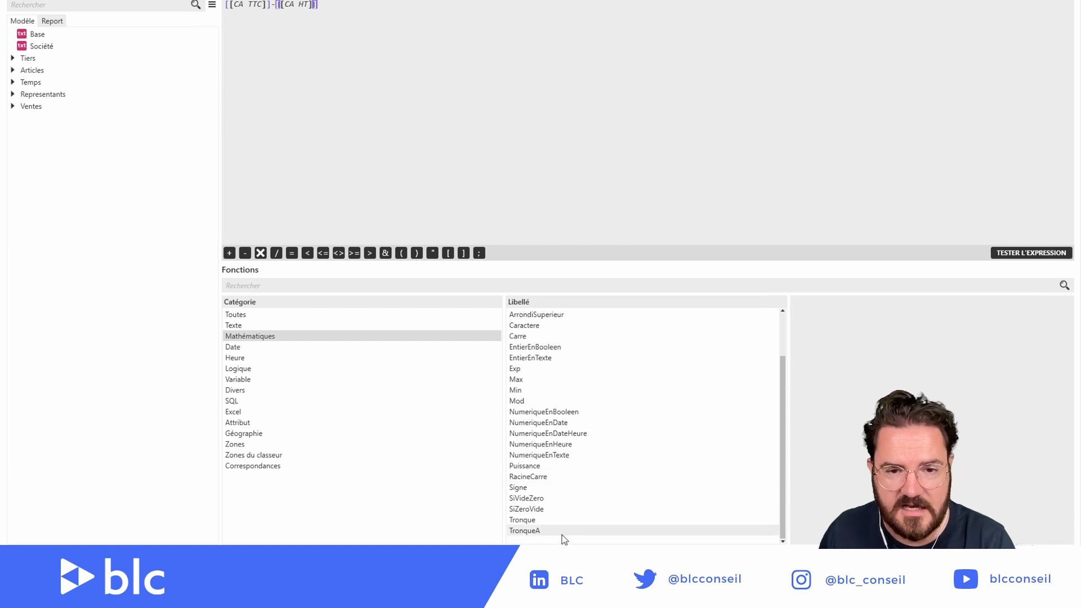
click(241, 346)
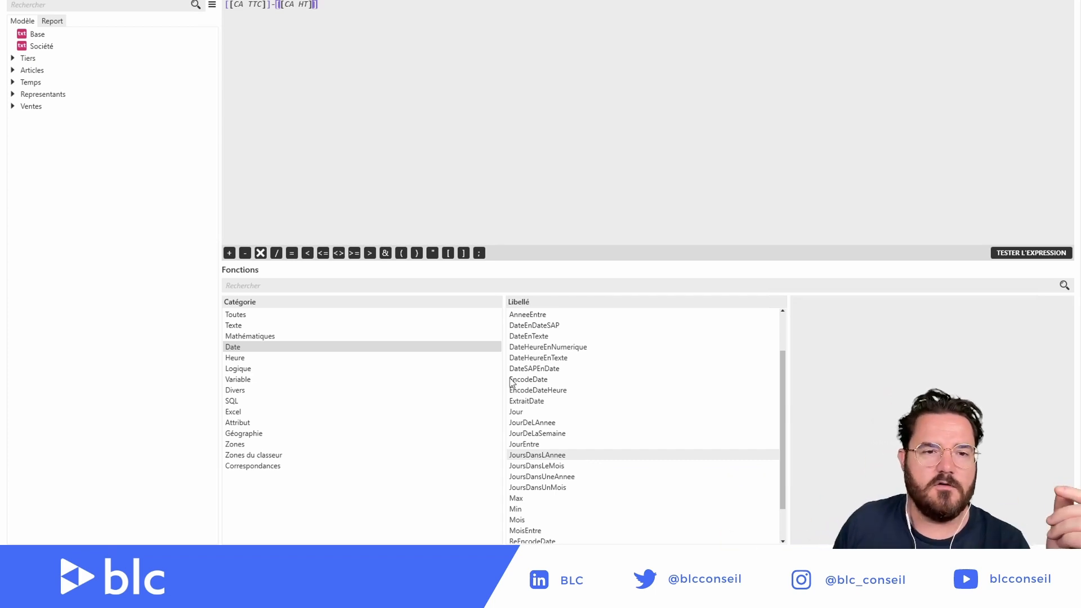
click(266, 367)
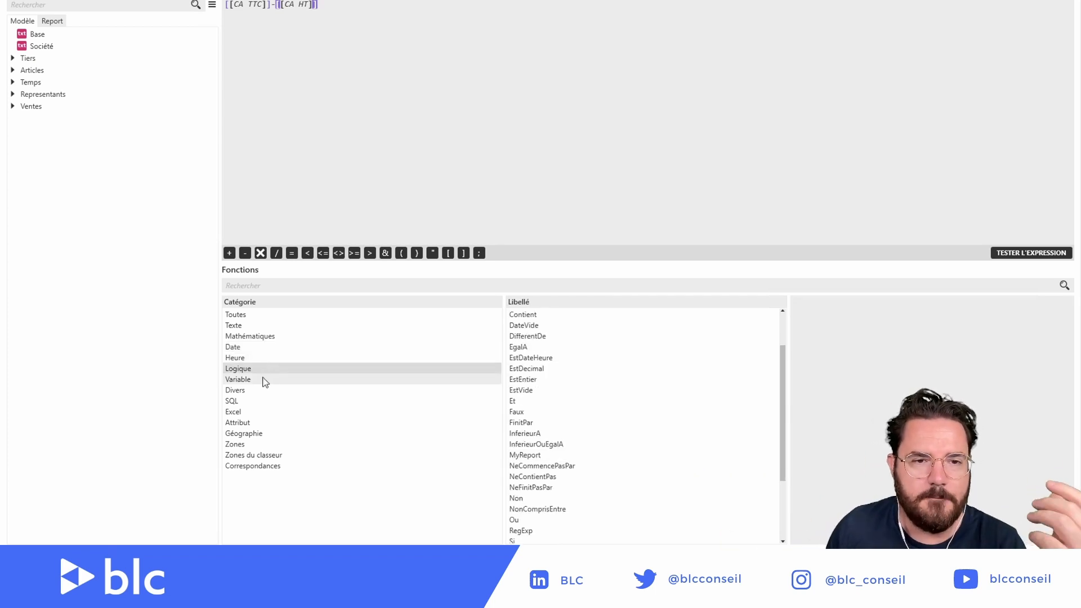
click(262, 379)
click(259, 391)
click(248, 401)
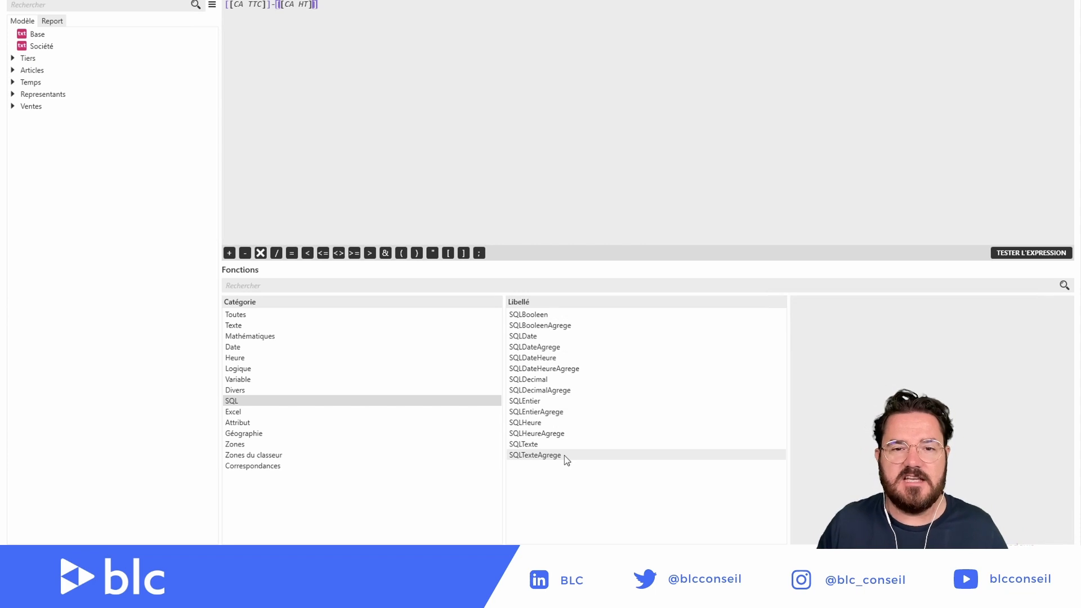
mouse_move(565, 457)
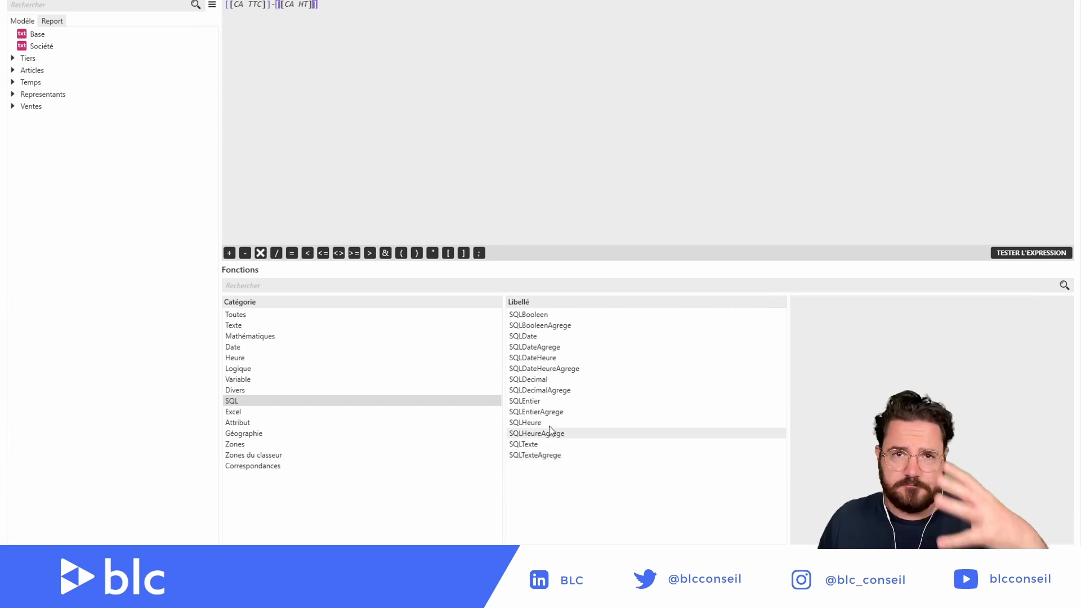
click(285, 411)
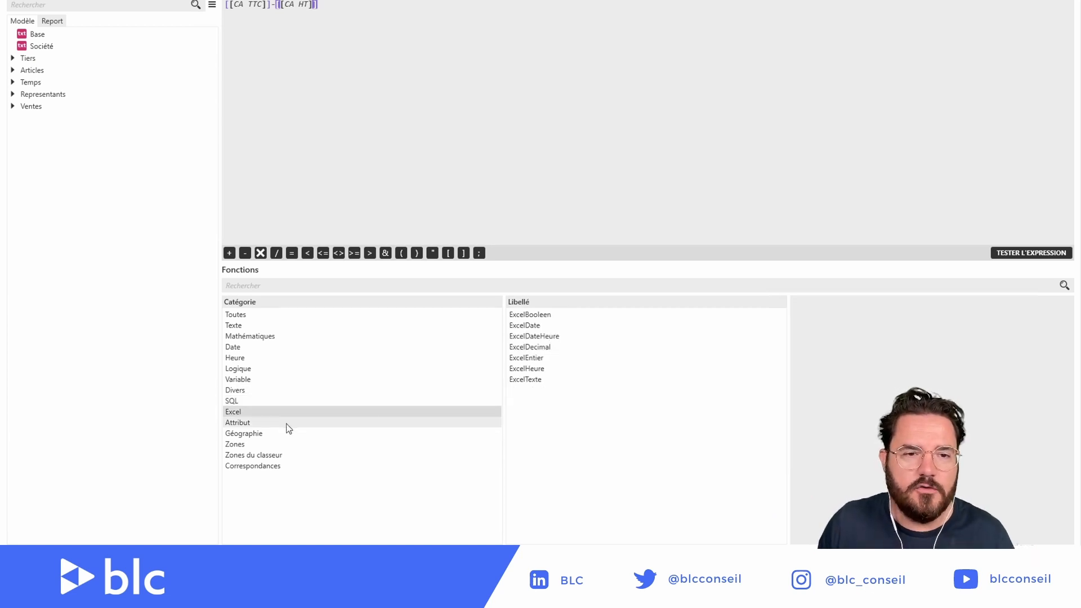
click(287, 422)
click(290, 433)
click(294, 448)
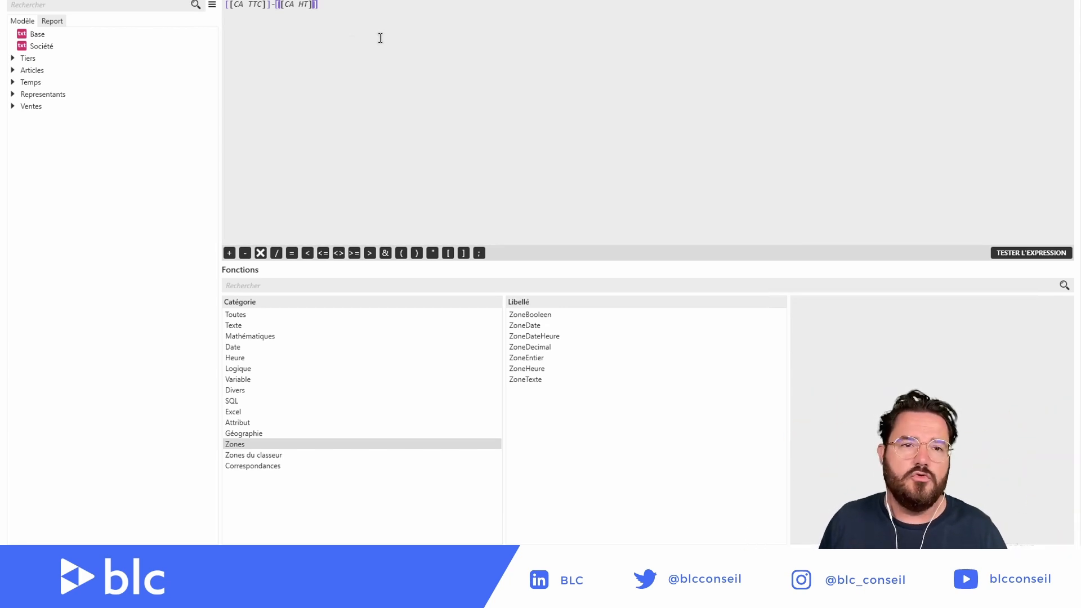
Clear the Montant TVA formula, check the field suggestions offered for an opening bracket, and leave the expression empty
drag(355, 6, 231, 5)
key(BackSpace)
text([)
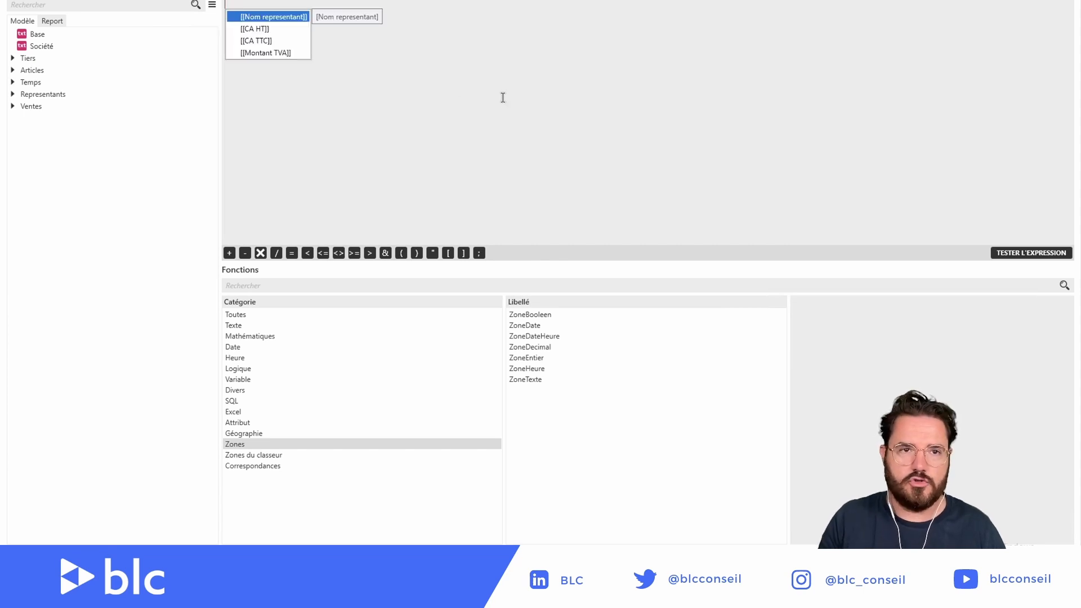
key(BackSpace)
key(BackSpace)
Look through the function suggestions for "si" and insert the Si (test; Valeur1; Valeur2) function into the formula
text(si)
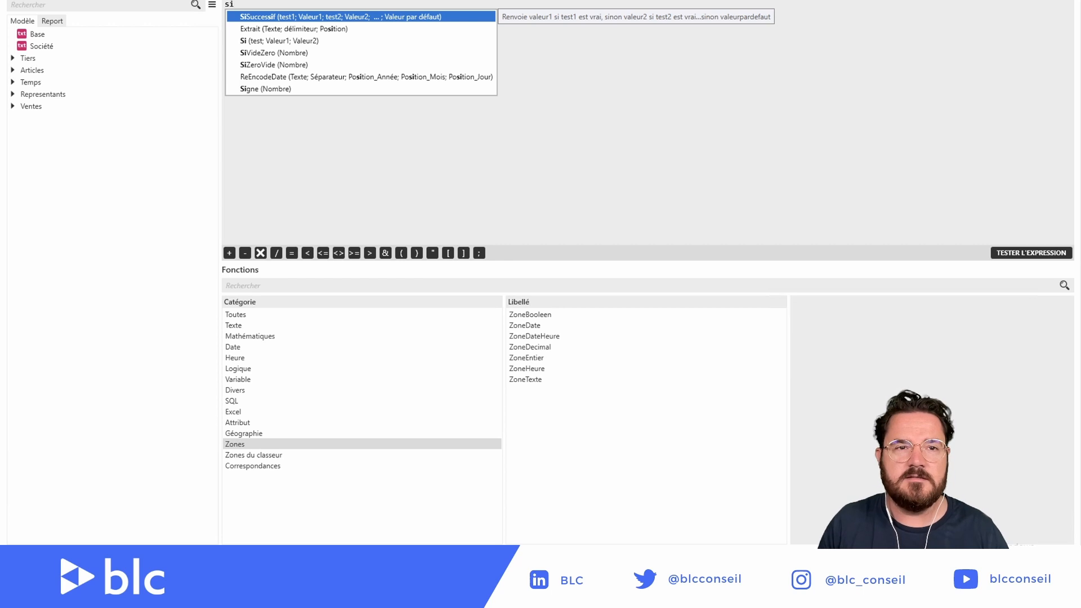
key(Down)
key(Down)
key(Down)
key(Down)
key(Down)
key(Up)
key(Up)
key(Up)
key(Up)
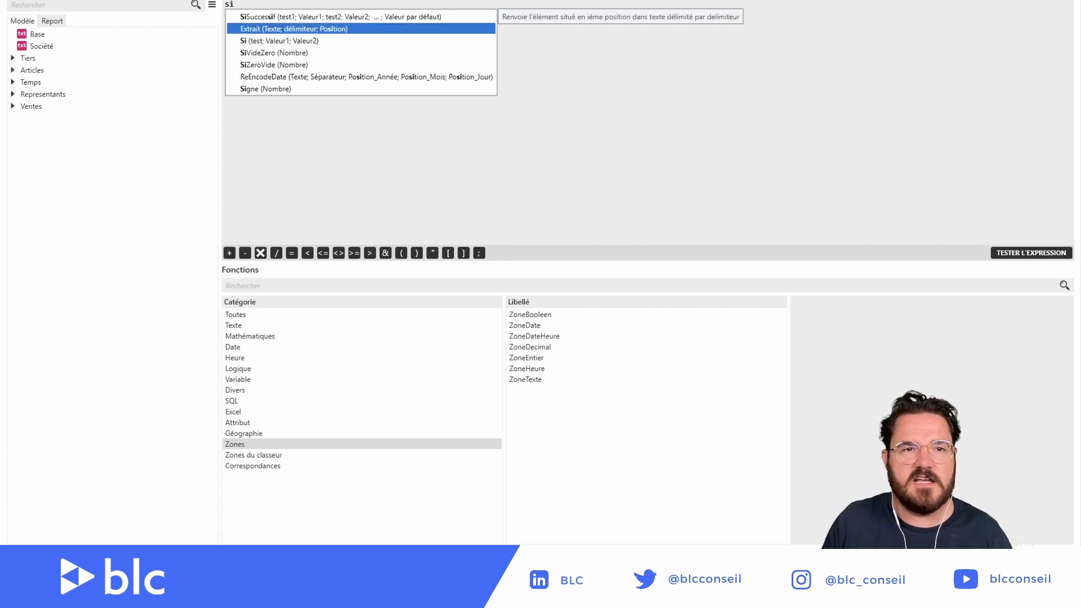
key(Up)
key(Down)
key(Down)
key(Down)
key(Down)
key(Down)
key(Down)
key(Up)
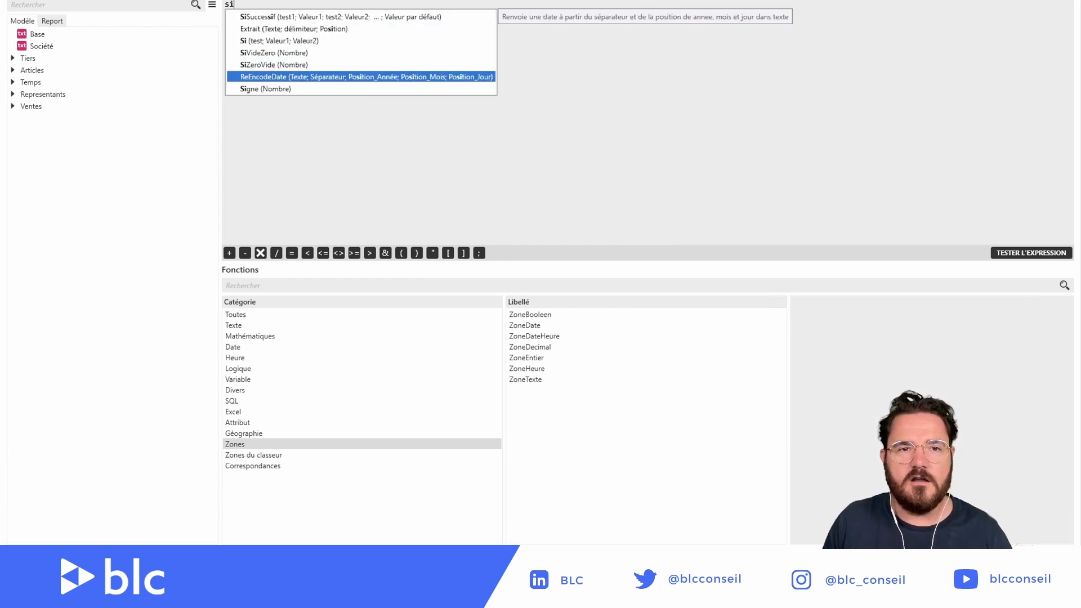
key(Up)
key(Up)
key(Up)
key(Up)
key(Down)
key(Down)
key(Up)
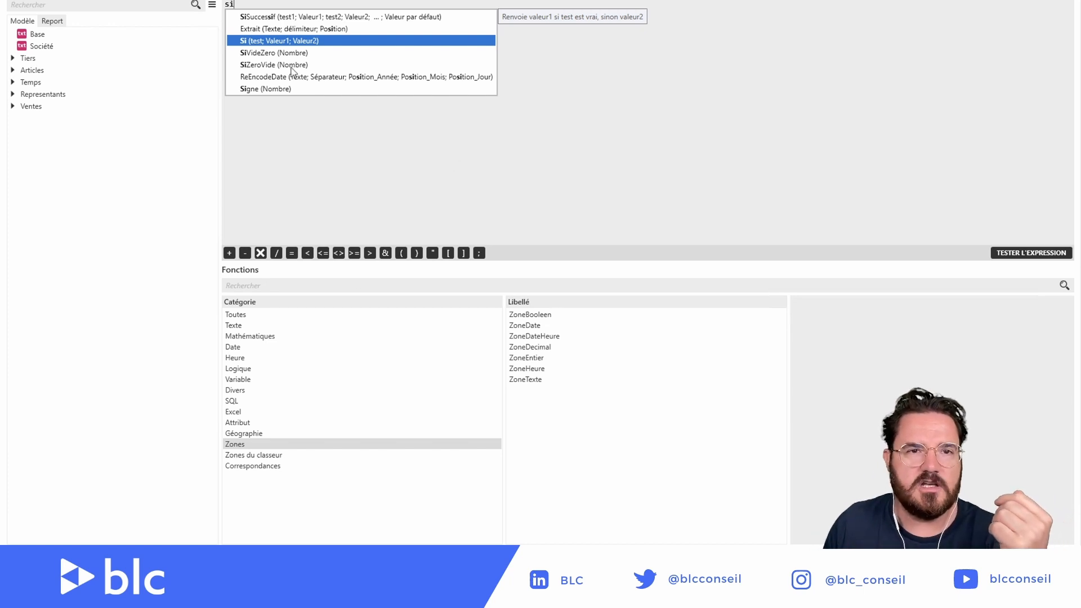
click(285, 41)
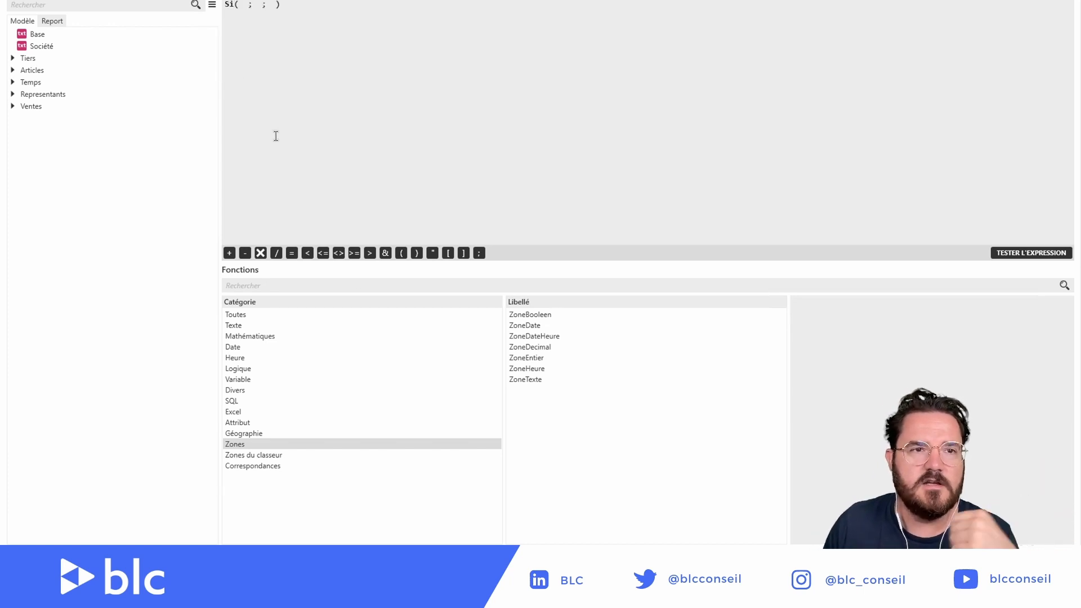
Set the Si function's test to [Code representant]=1
click(12, 94)
double_click(60, 107)
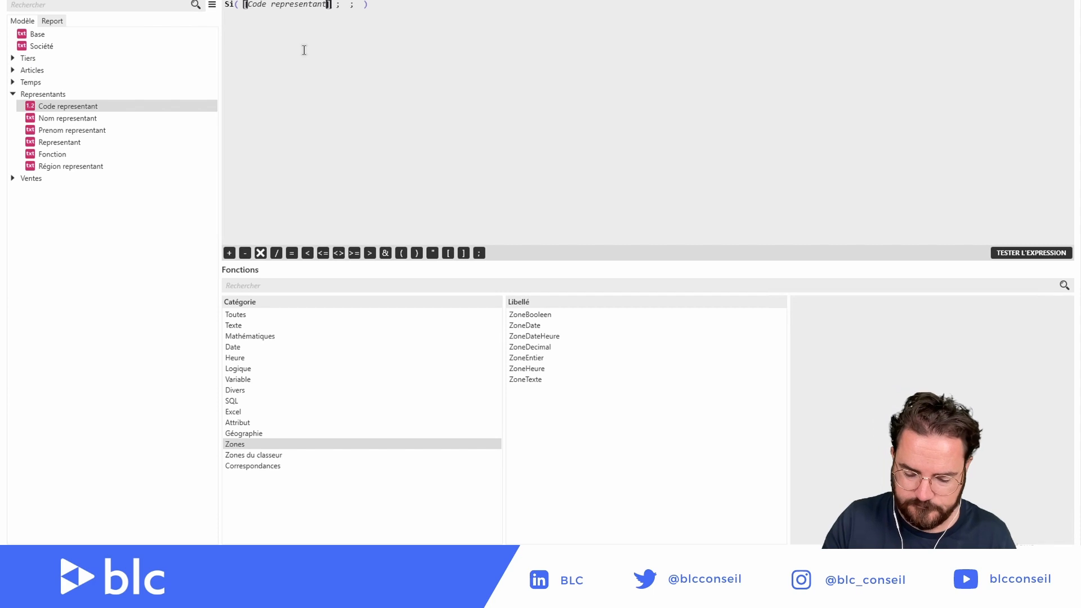
text(=1)
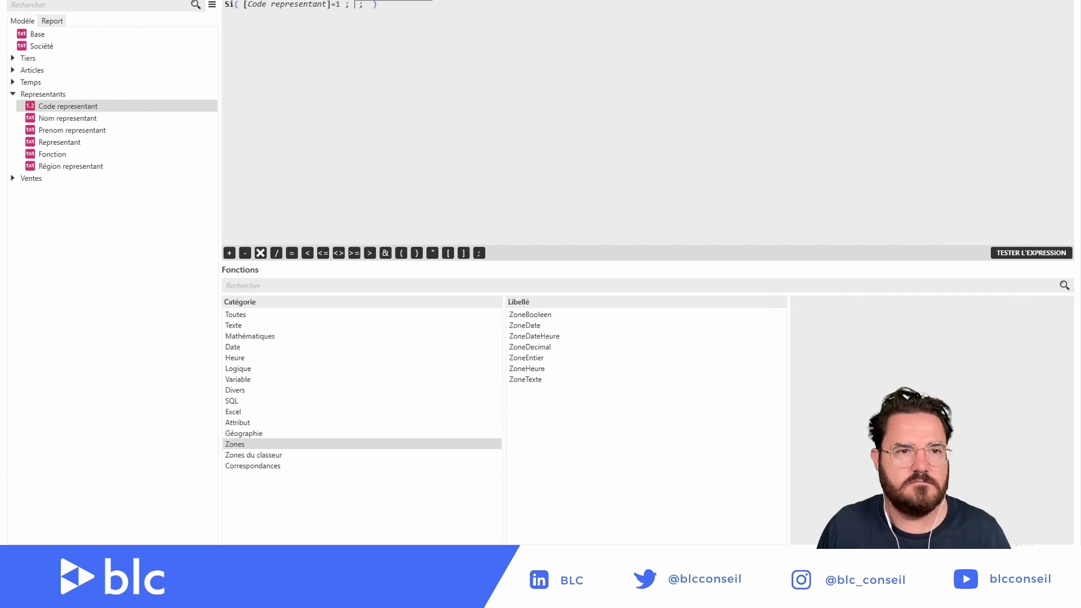
Set the Si function to return [CA HT] when true and 0 otherwise, and test the expression
click(13, 176)
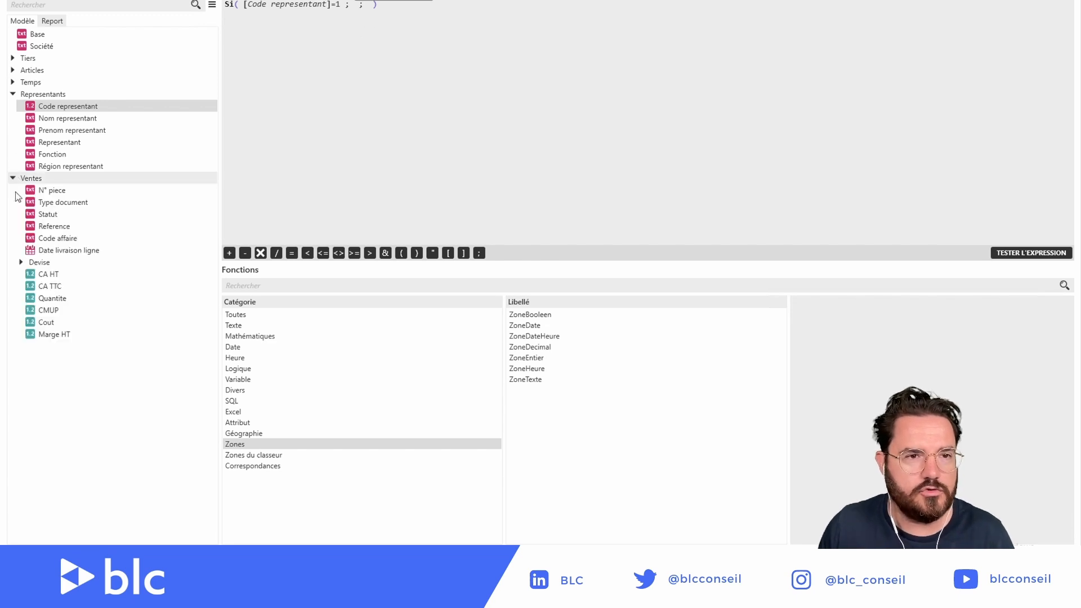
double_click(49, 274)
click(399, 6)
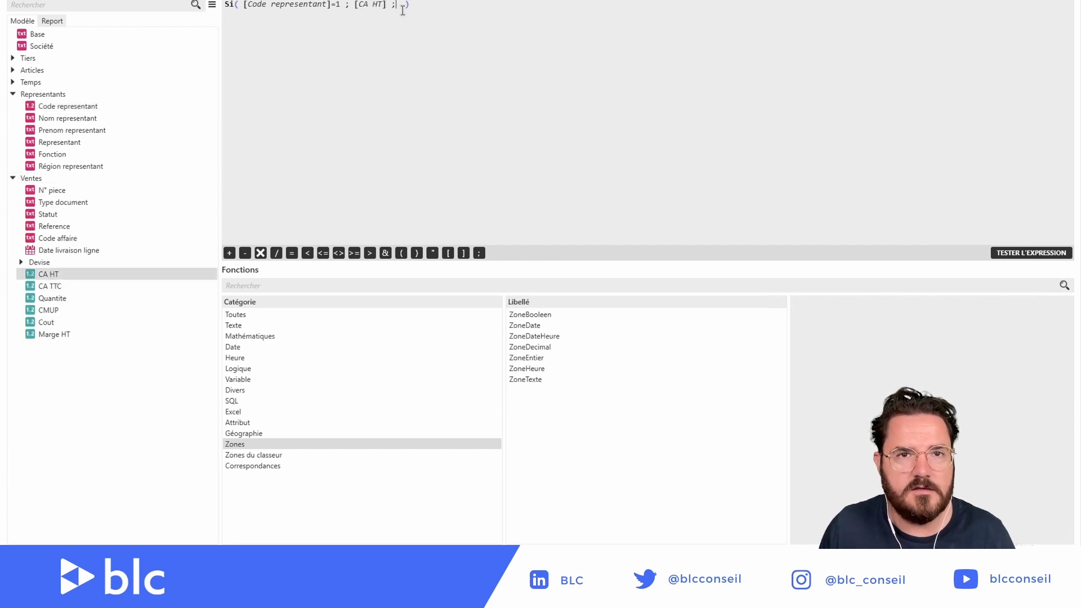
text(0)
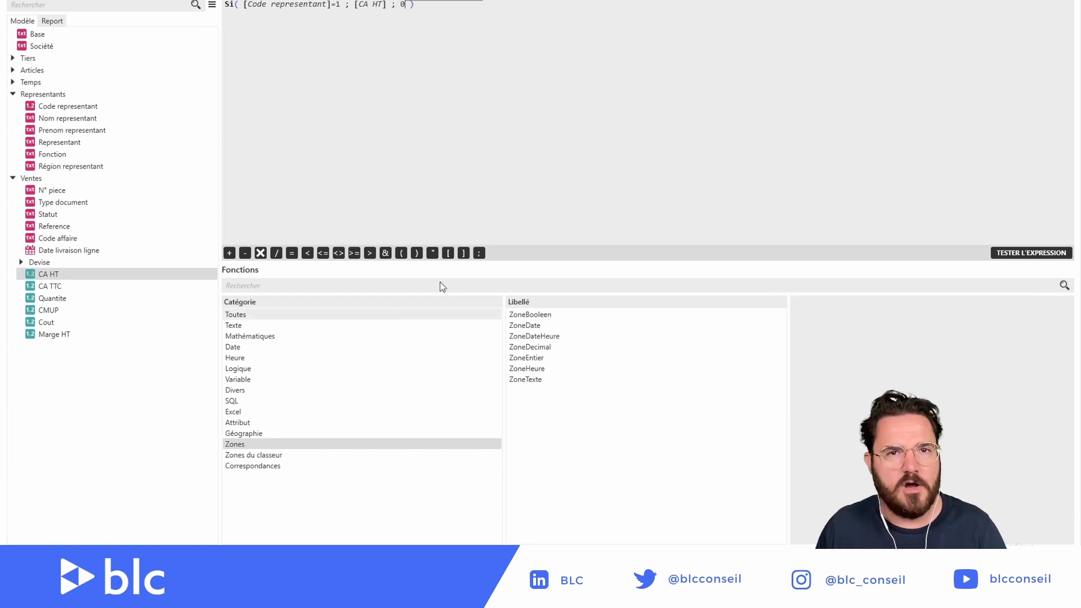
click(1029, 256)
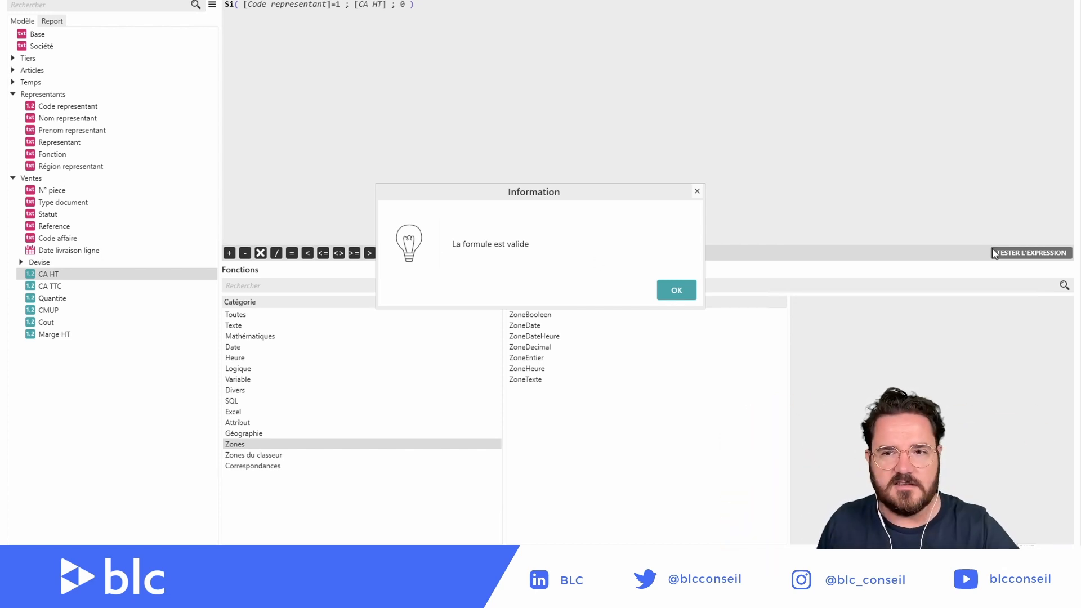
click(676, 290)
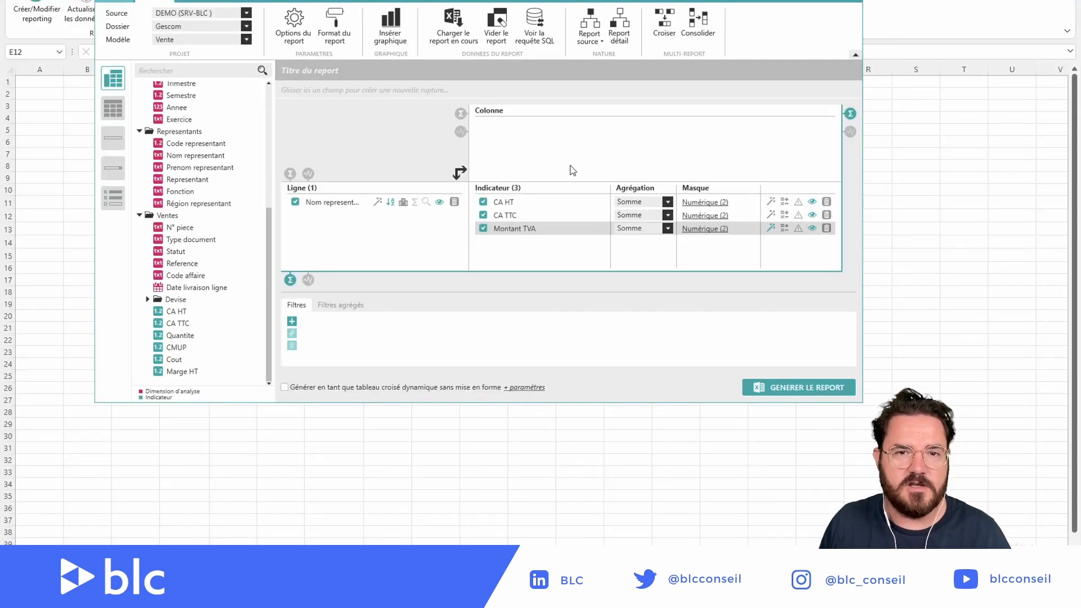
Generate the report and check the Montant TVA values for each representative in the sheet
click(785, 387)
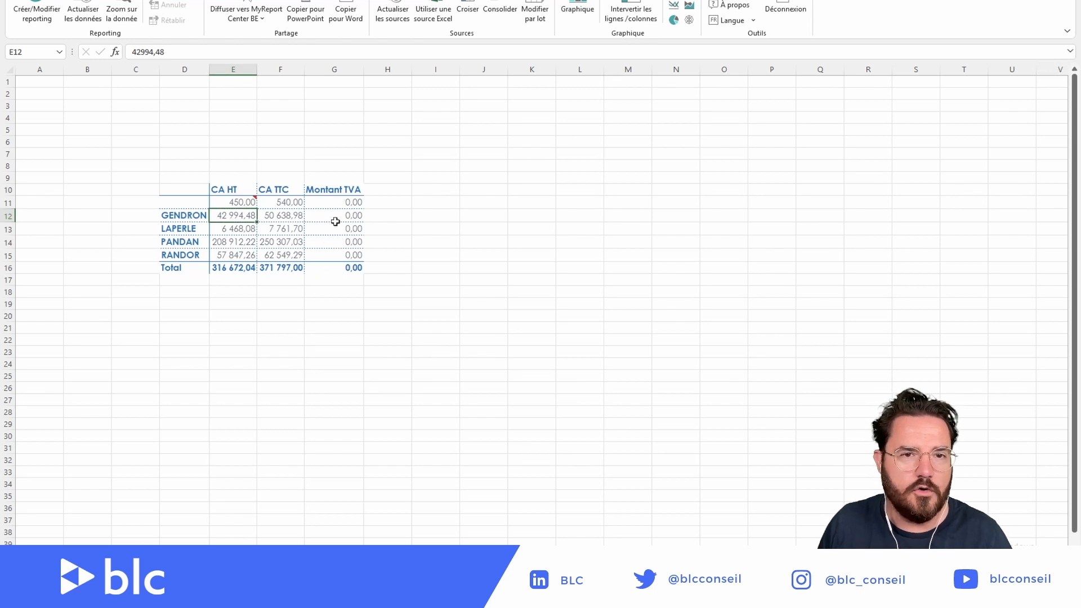
drag(335, 221, 335, 255)
click(233, 242)
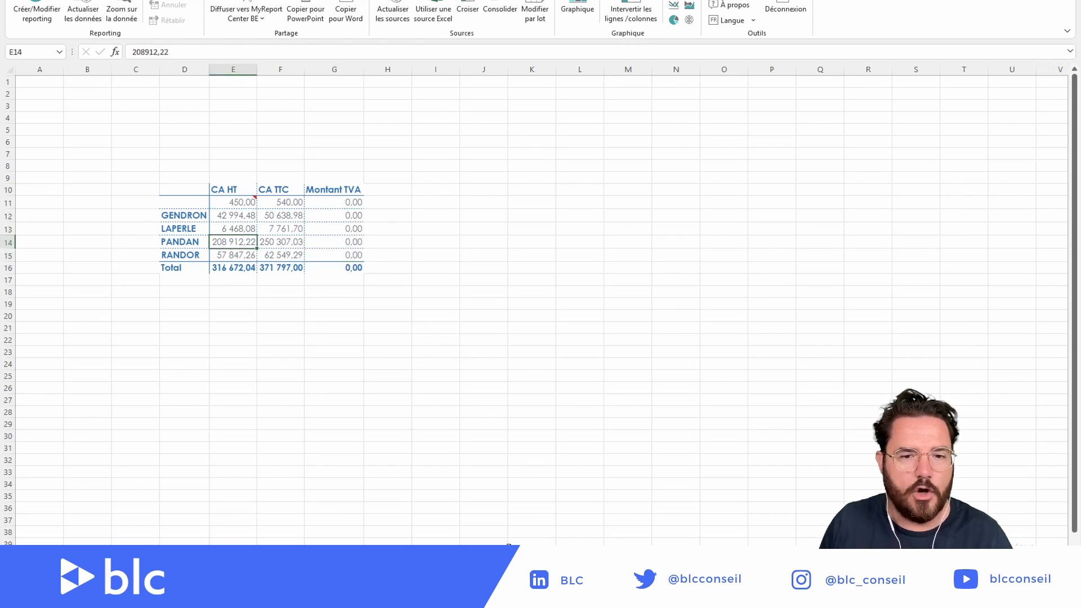
Reopen the report setup, add Code representant as a row field before Nom representant, and regenerate the report
click(36, 4)
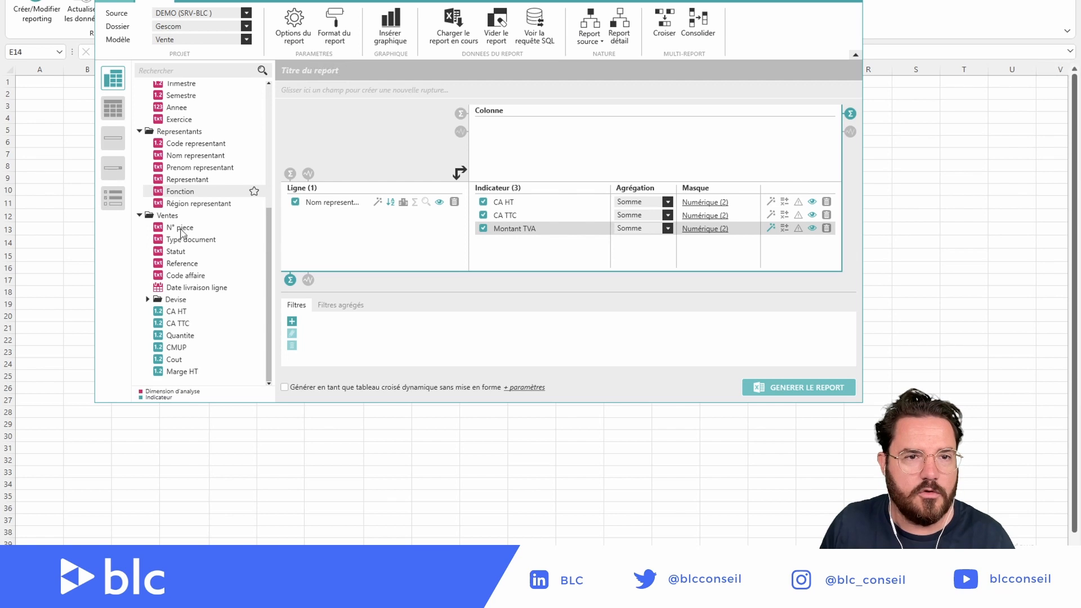
click(310, 205)
drag(180, 145, 313, 208)
click(811, 388)
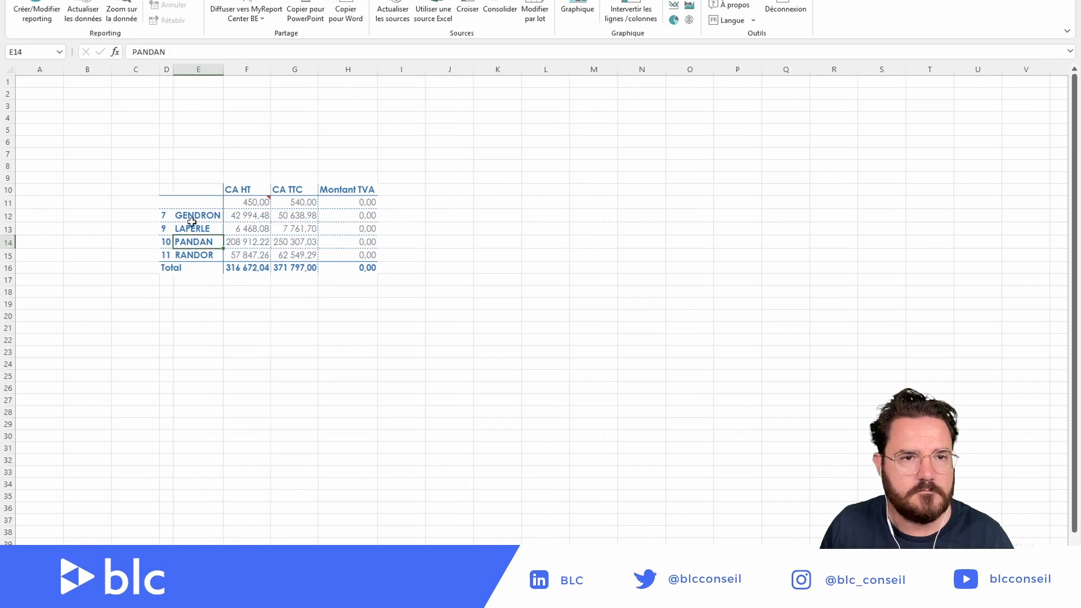
Check the representative codes against their CA HT values in the generated report
click(229, 221)
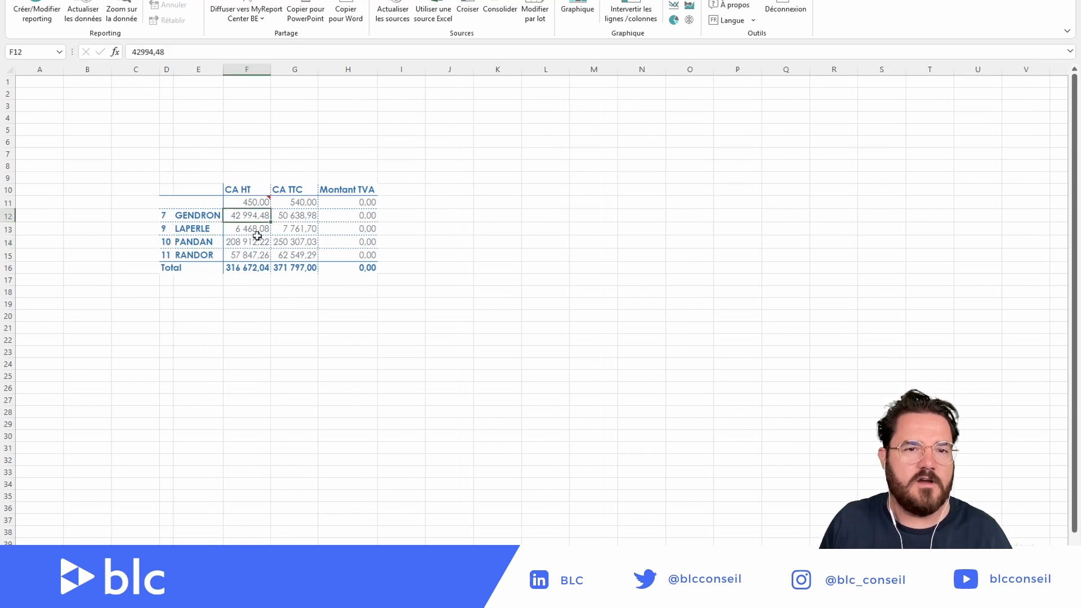
click(163, 231)
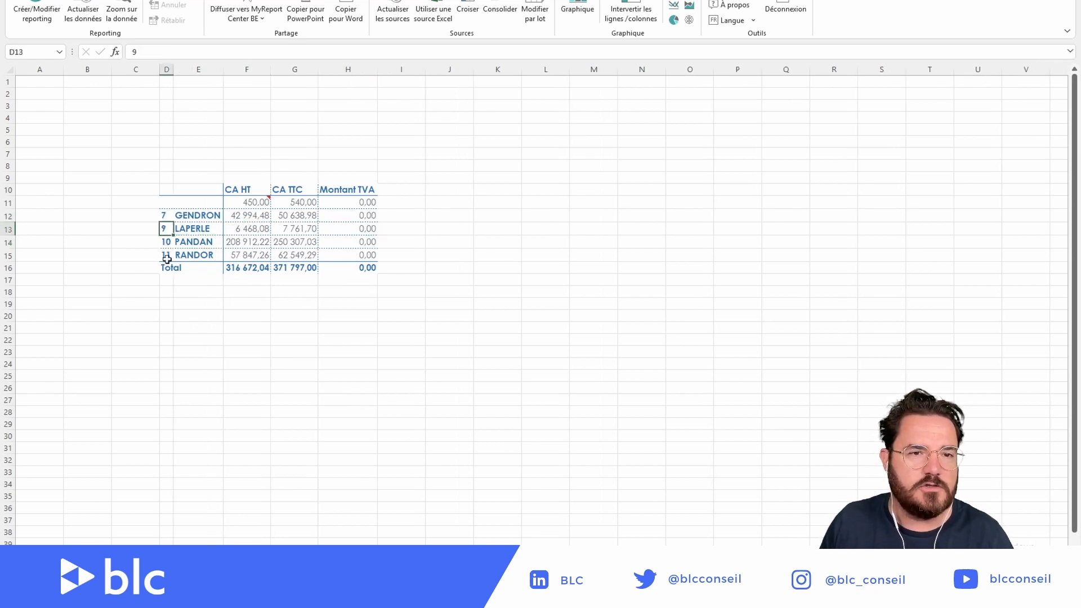
click(242, 241)
Set the test in the Montant TVA formula's Si function to [Code representant]=9 and generate the report
click(37, 5)
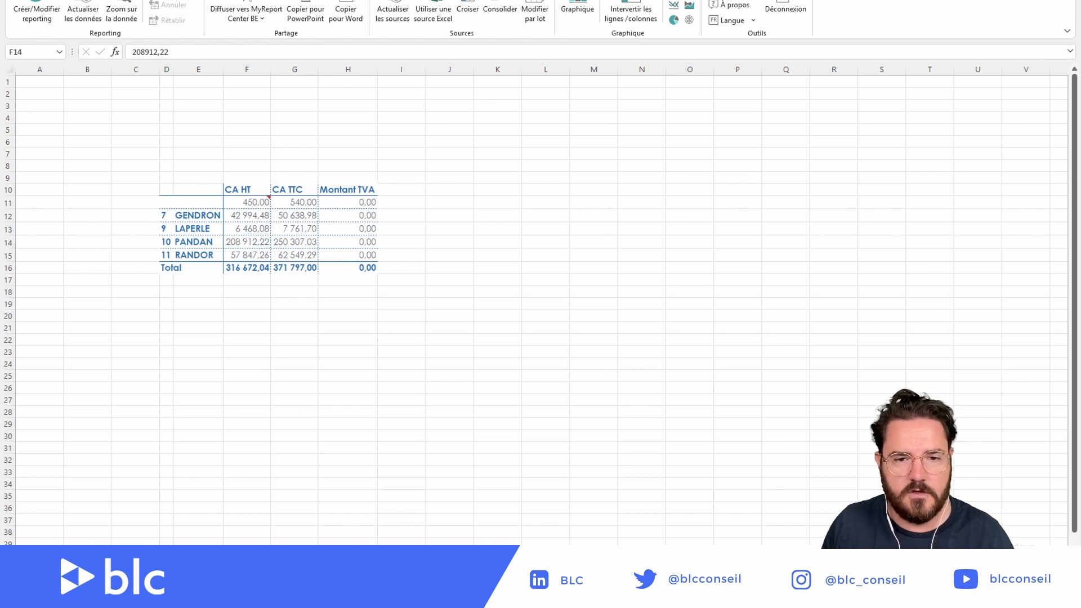
click(529, 228)
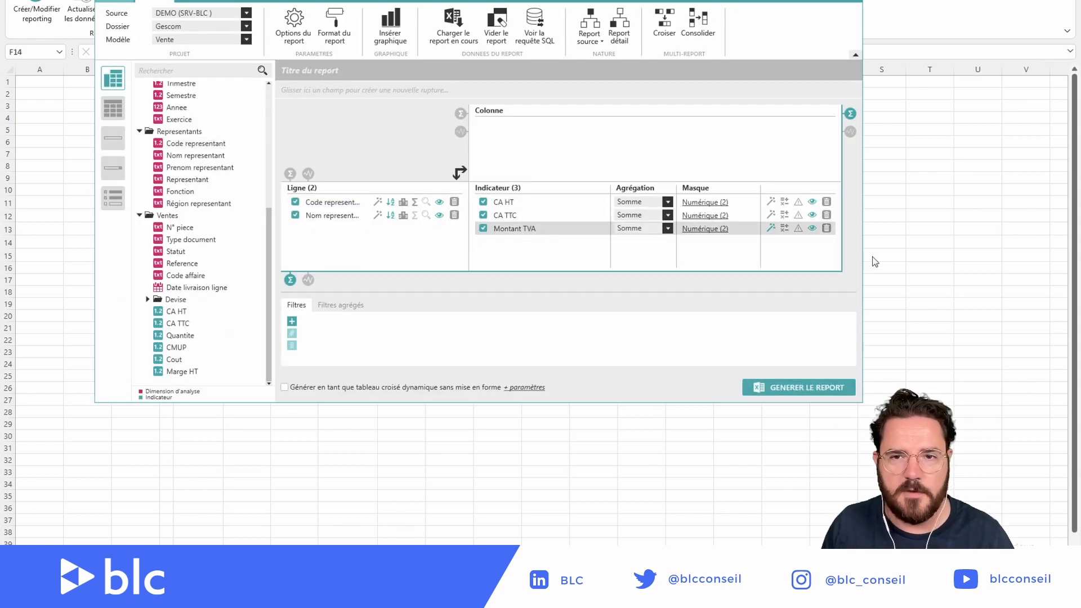
click(770, 229)
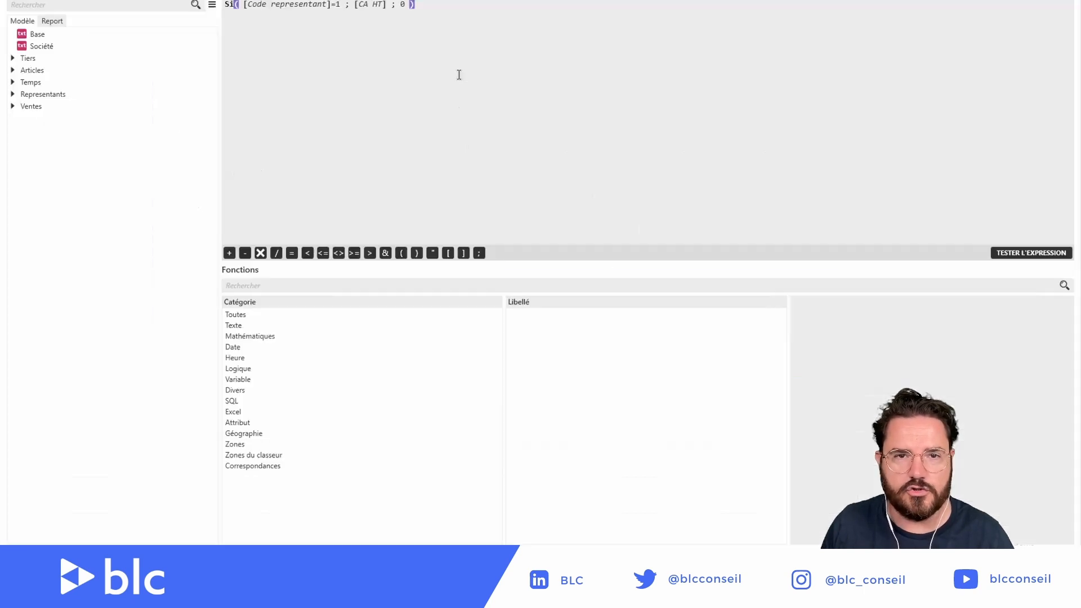
click(340, 5)
key(BackSpace)
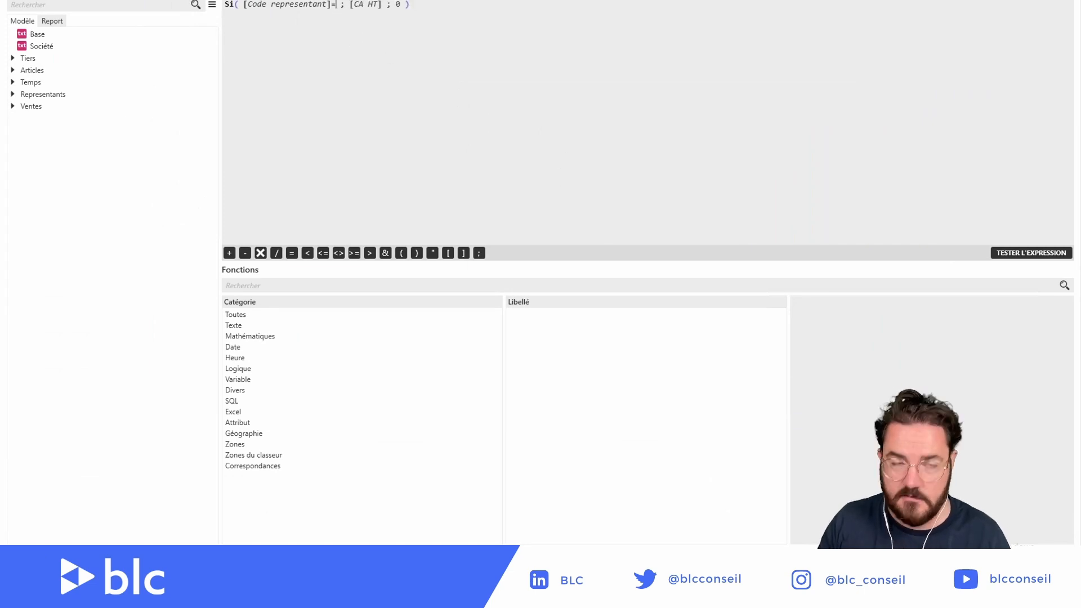
text(9)
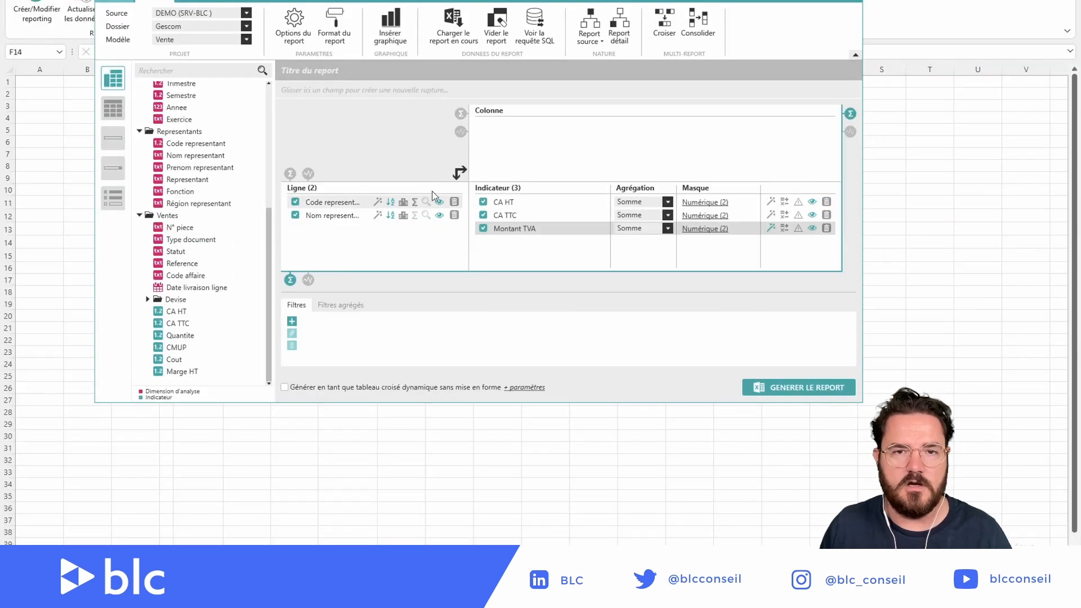
click(799, 388)
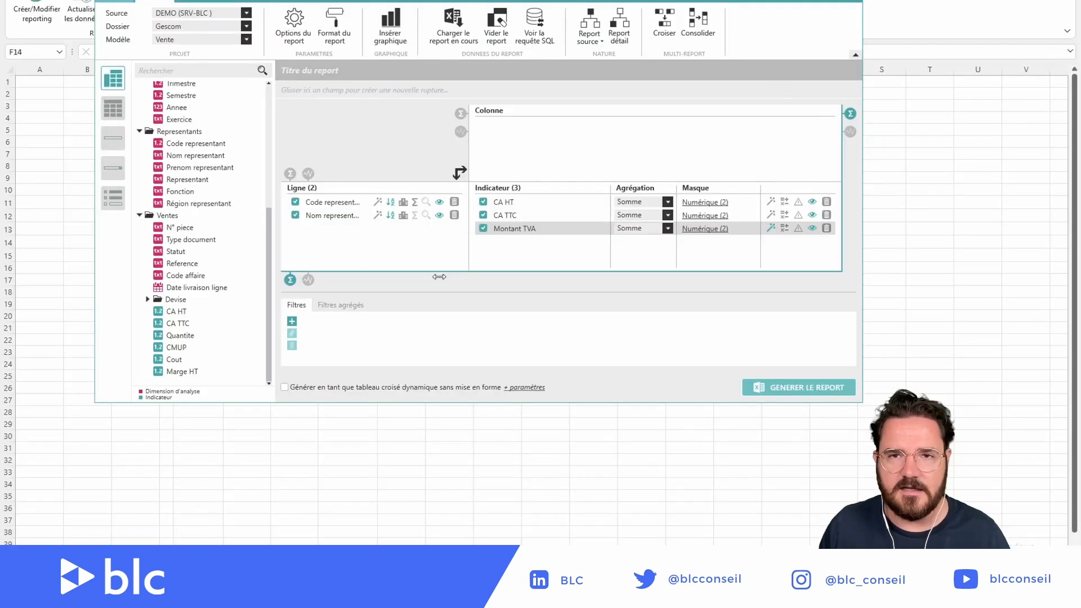
Check the options for creating a new indicator, column dimension and row dimension without adding any, and generate the report
right_click(511, 254)
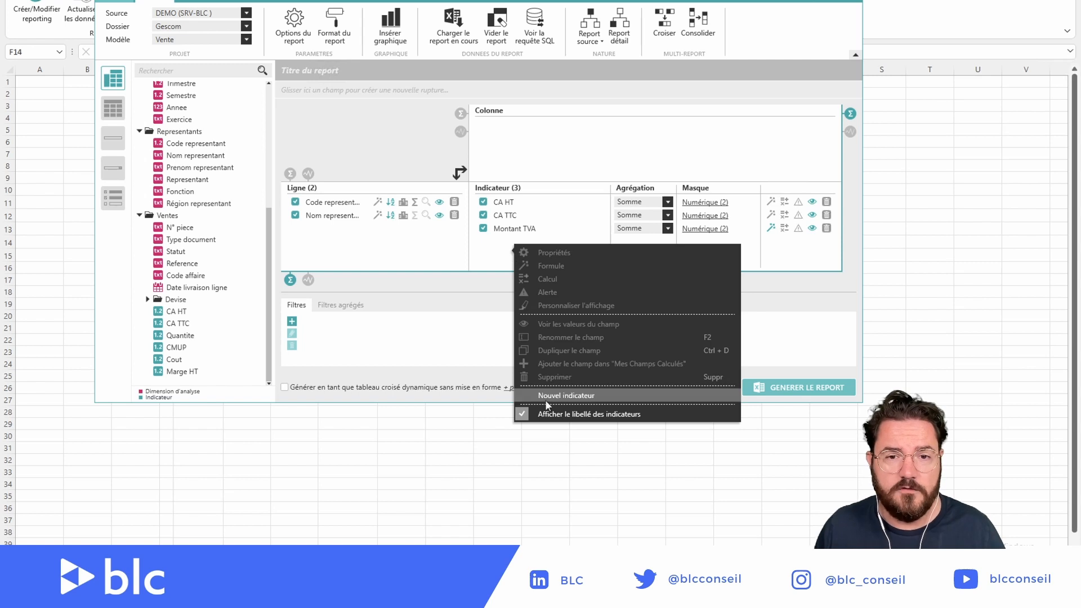
click(495, 249)
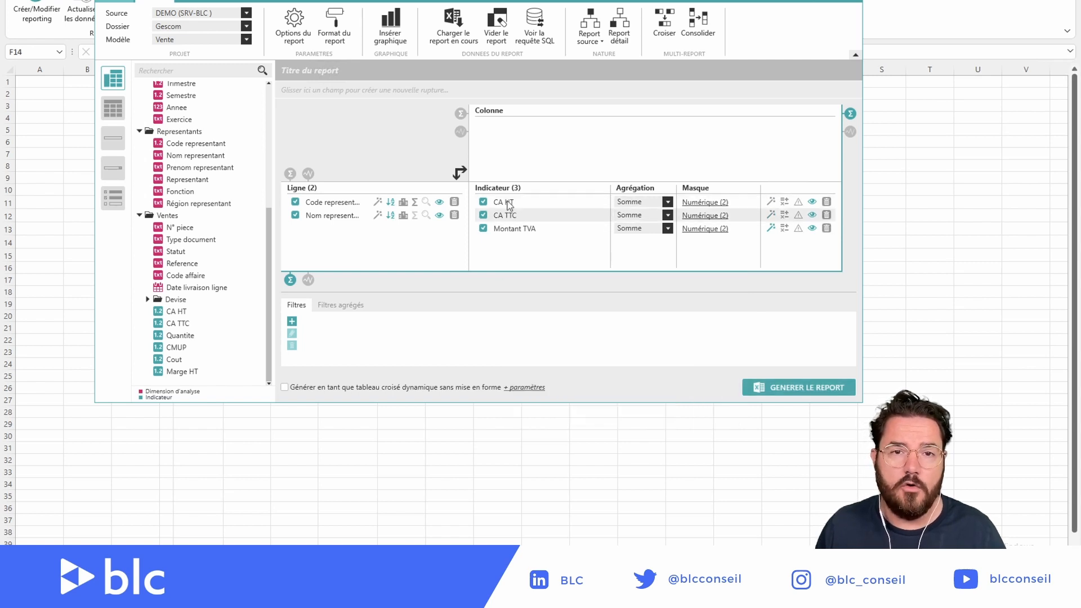
right_click(508, 149)
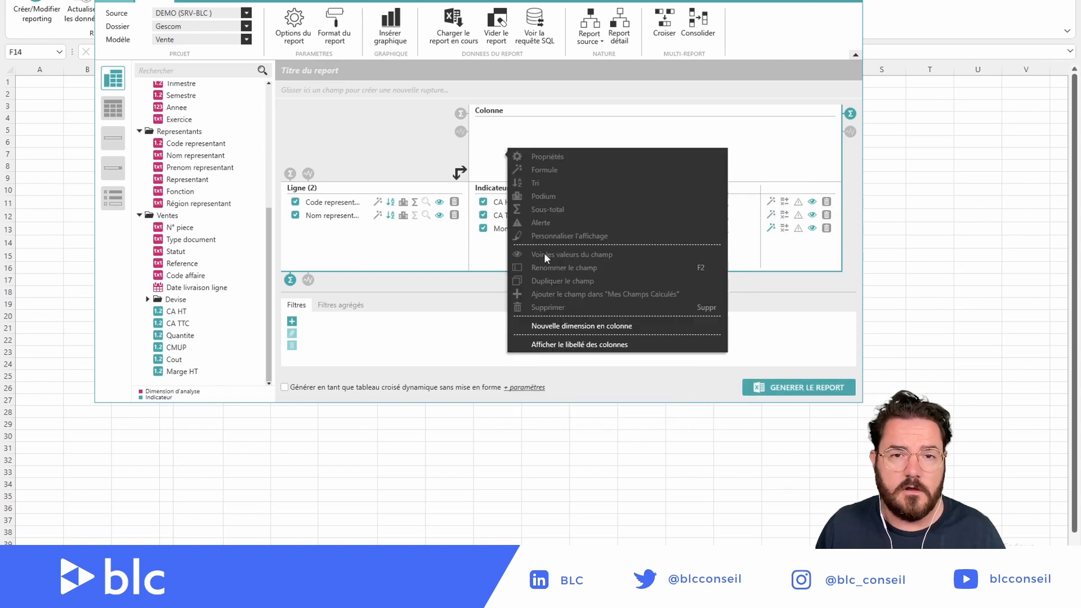
right_click(331, 243)
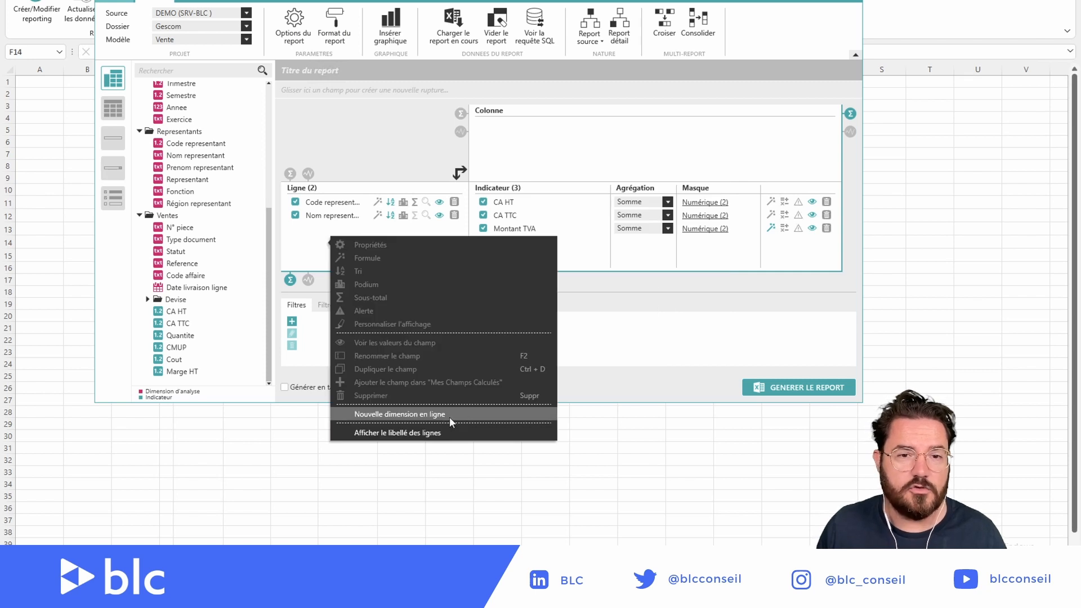
click(300, 239)
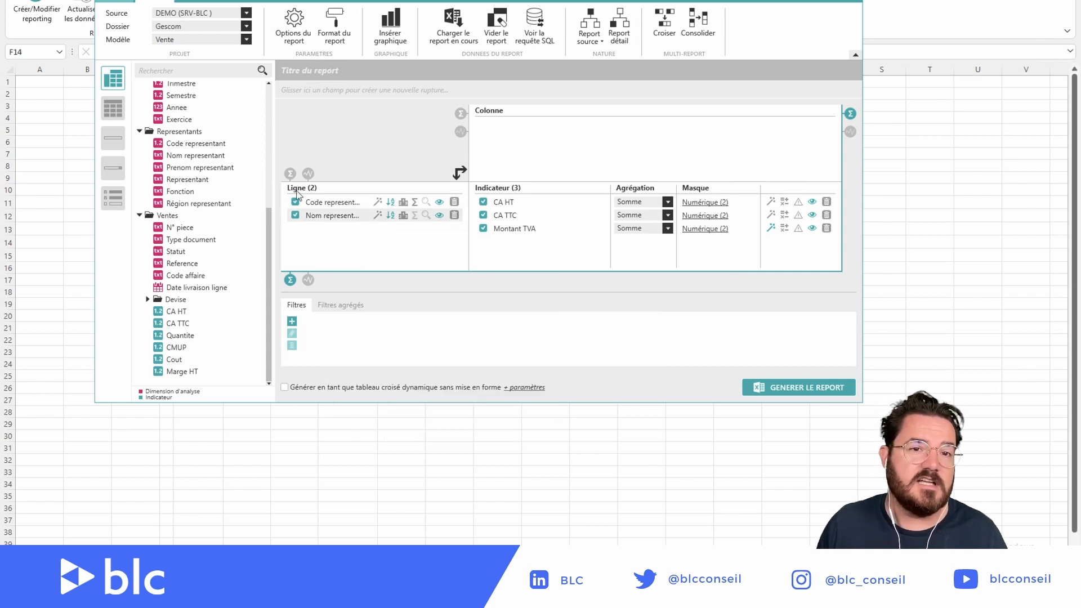
click(831, 389)
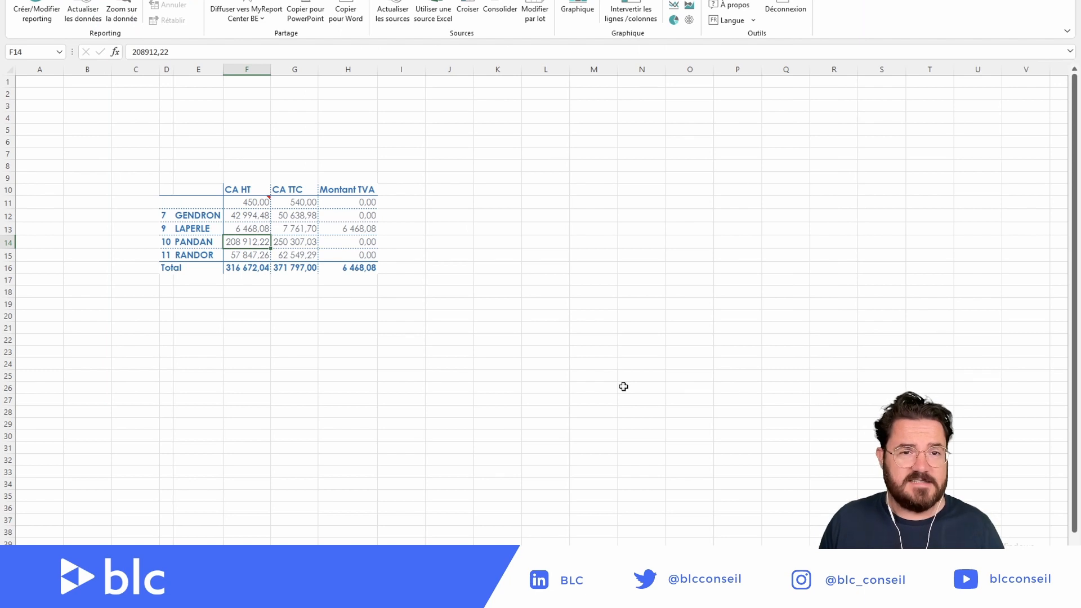